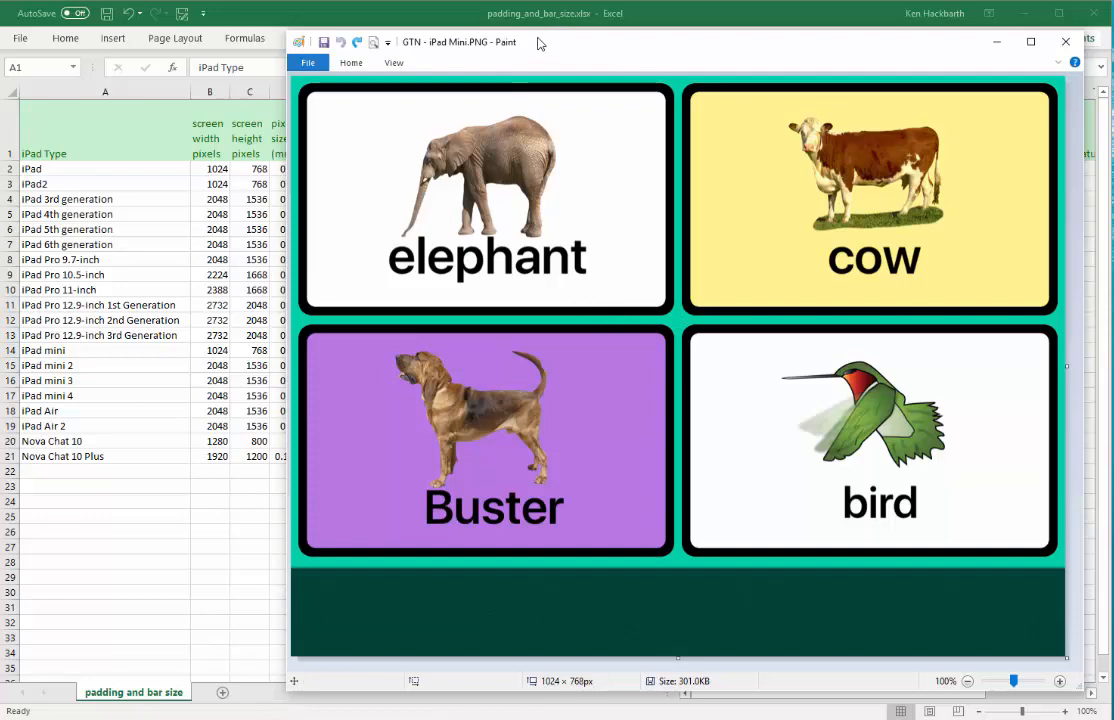
# Switch from Paint to the padding_and_bar_size workbook in Excel and fill the whole iPad mini row with yellow
pyautogui.moveTo(538, 43)
pyautogui.mouseDown()
pyautogui.moveTo(679, 221)
pyautogui.moveTo(645, 208)
pyautogui.moveTo(647, 194)
pyautogui.mouseUp()
pyautogui.click(381, 22)
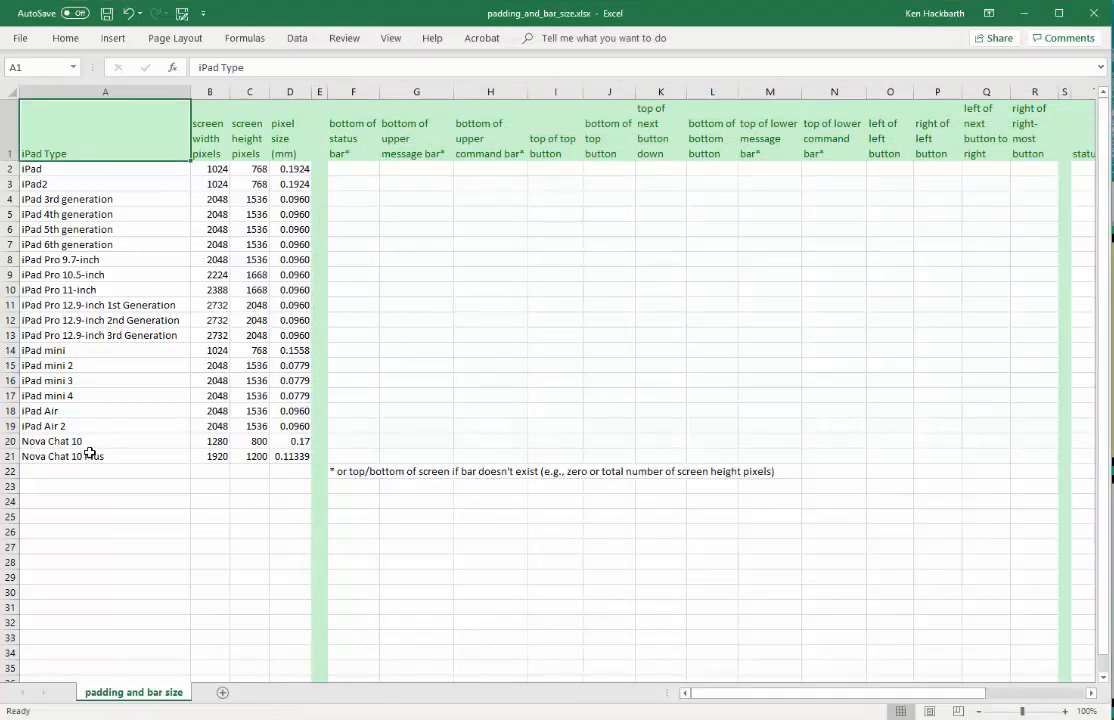
pyautogui.click(11, 350)
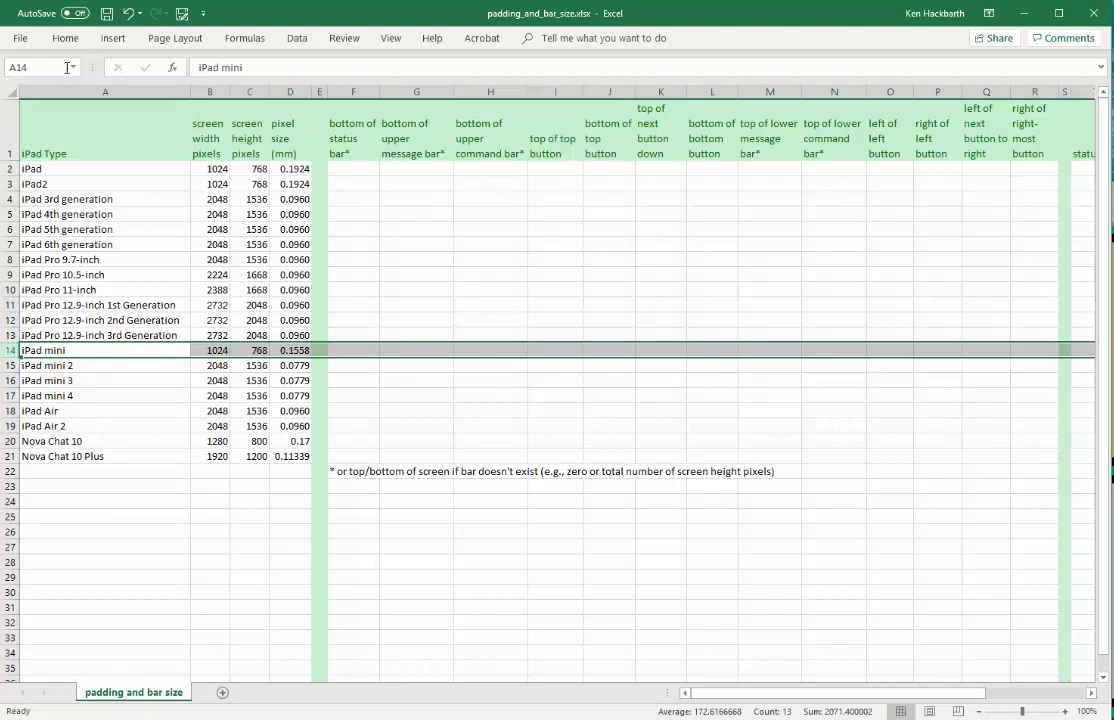
pyautogui.click(65, 38)
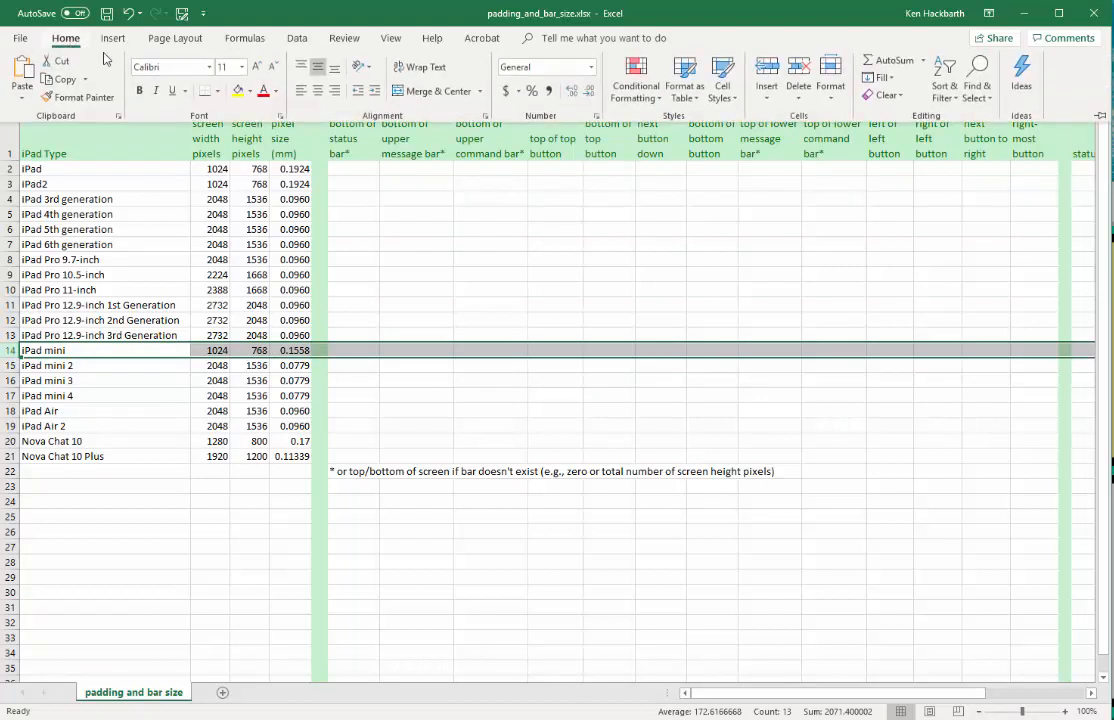
pyautogui.click(238, 91)
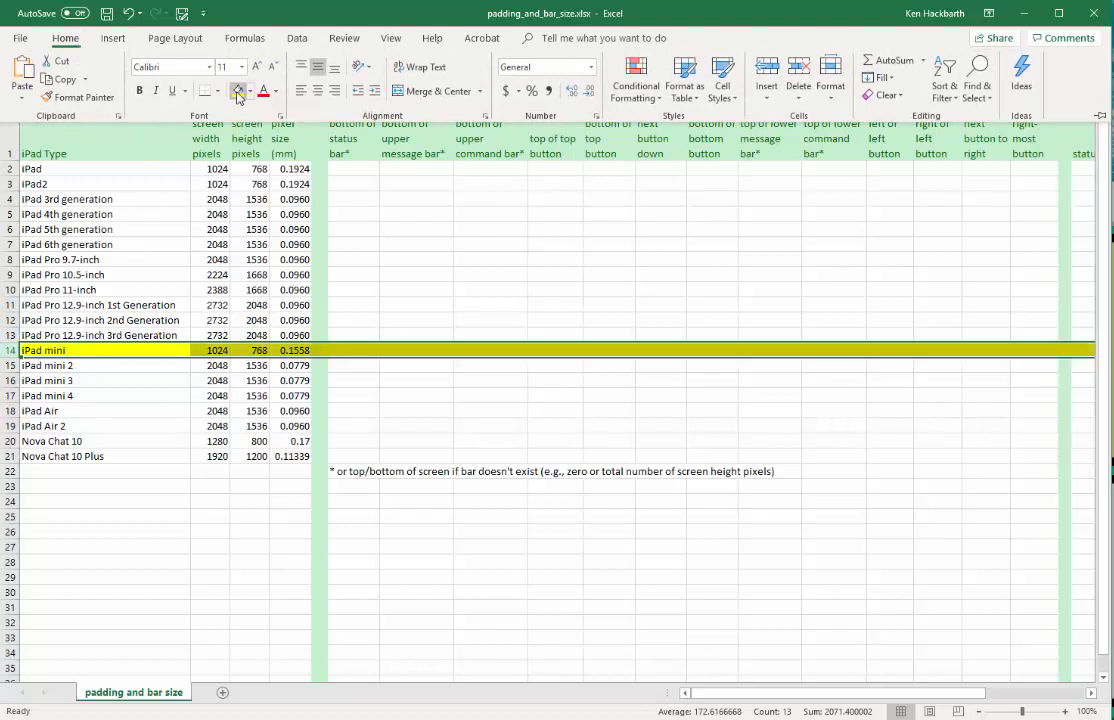
pyautogui.click(176, 20)
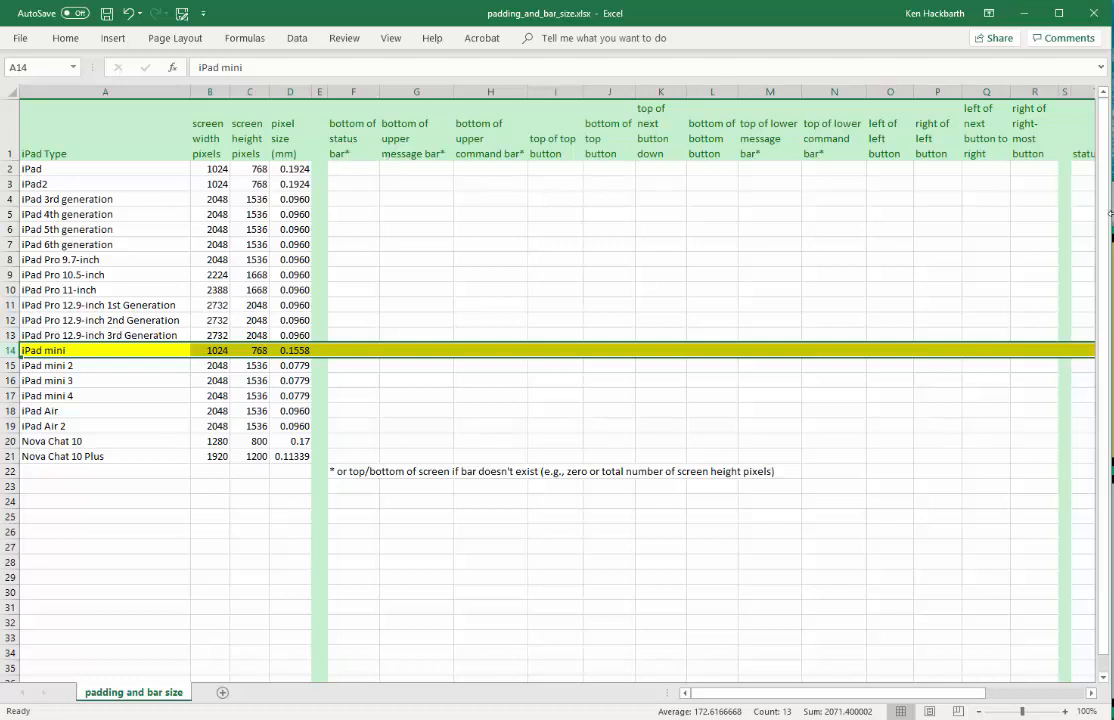
# Check the iPad Mini screenshot in Paint for a status bar, then enter 0 in Excel as iPad mini's bottom of status bar
pyautogui.hotkey('alt', 'Tab')
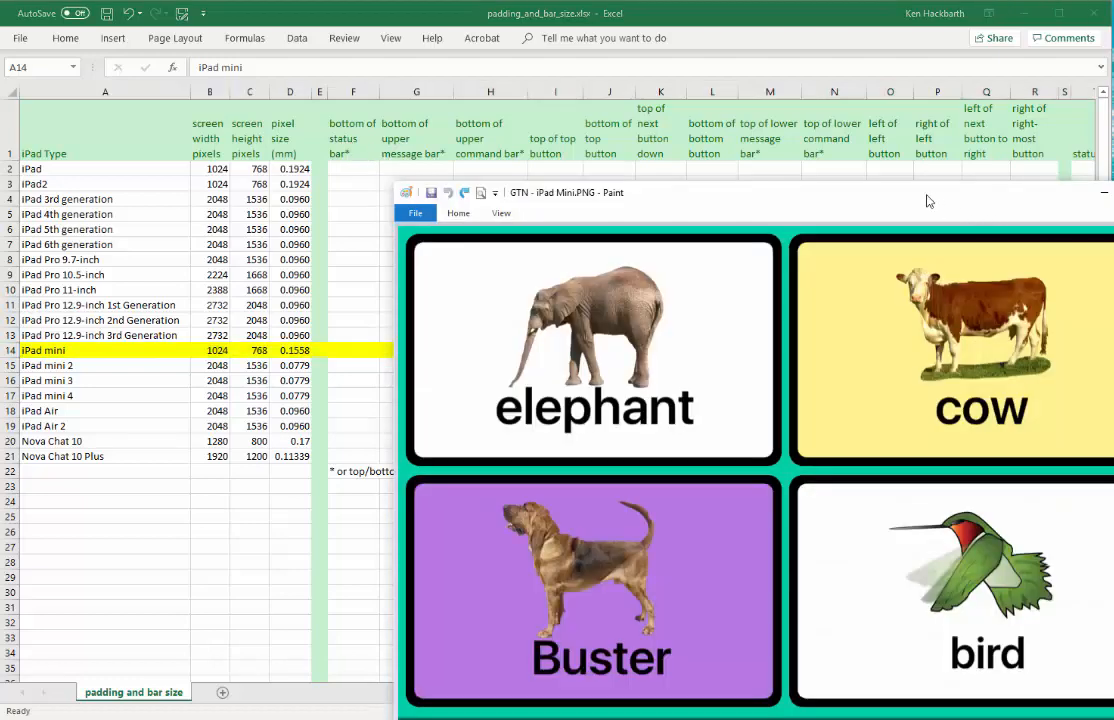
pyautogui.moveTo(928, 194)
pyautogui.mouseDown()
pyautogui.moveTo(750, 92)
pyautogui.moveTo(744, 70)
pyautogui.moveTo(722, 59)
pyautogui.mouseUp()
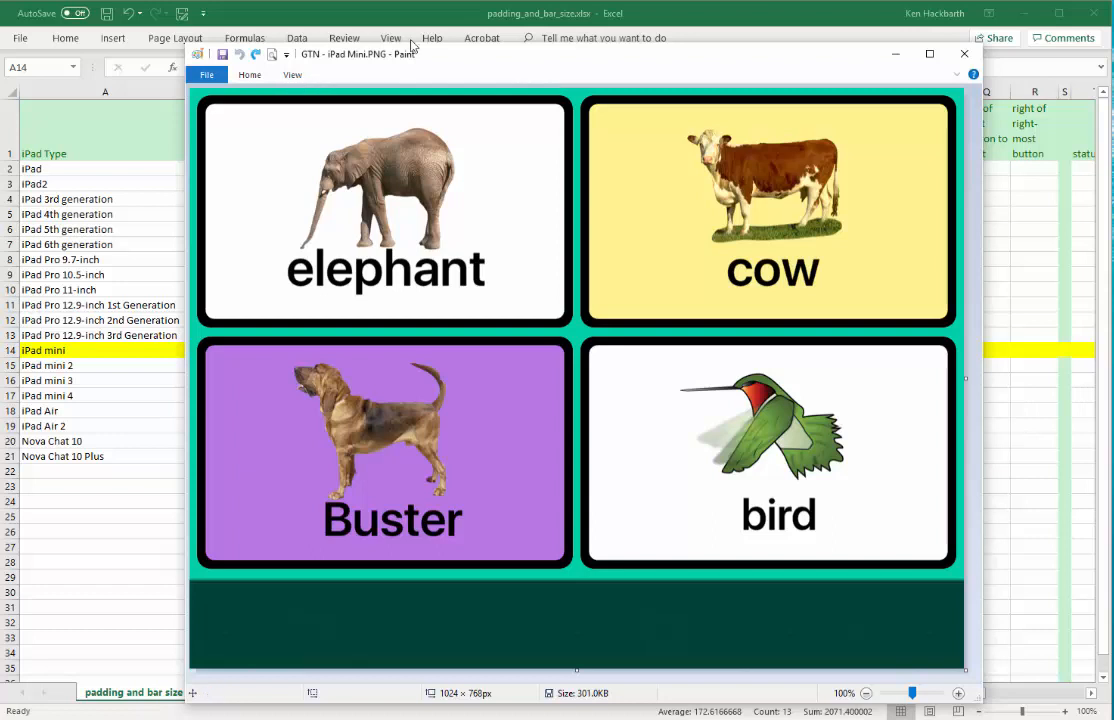
pyautogui.click(360, 24)
pyautogui.click(353, 348)
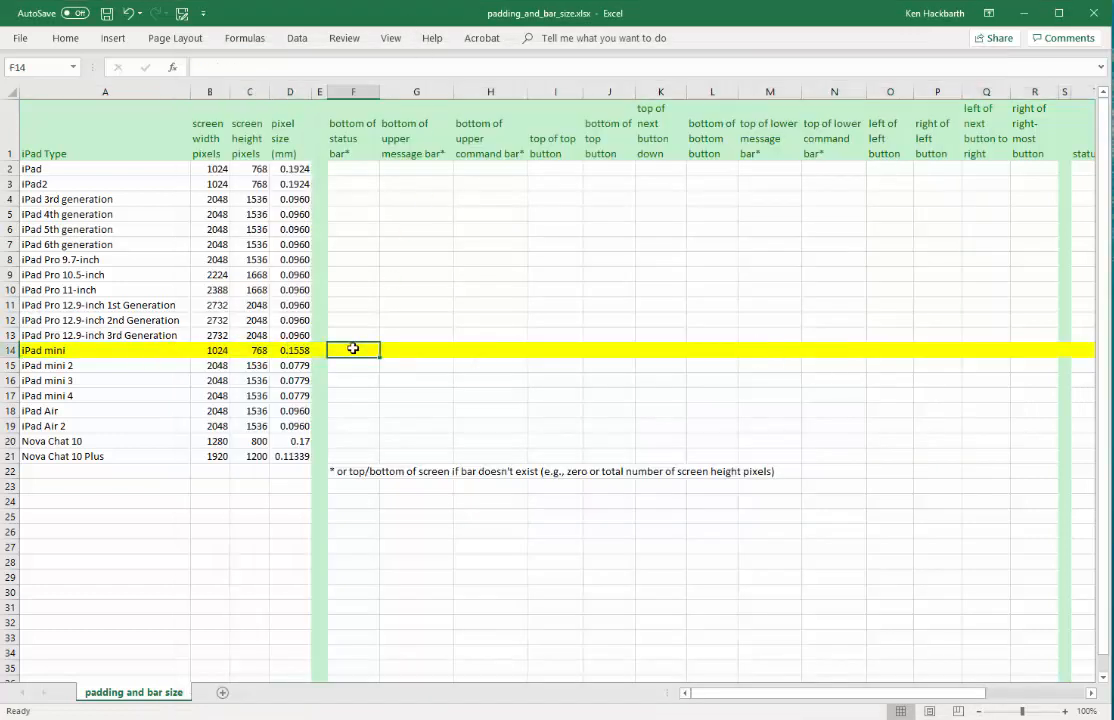
pyautogui.write('0')
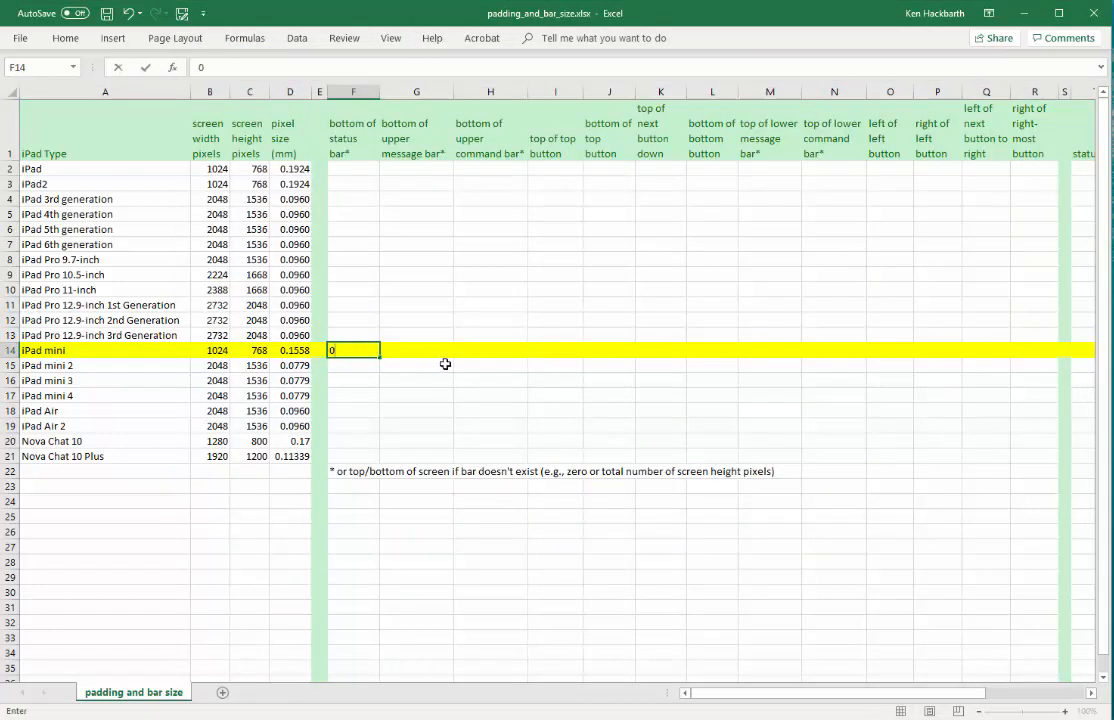
# Check the Paint screenshot for upper bars and enter 0 for iPad mini's bottom of upper message bar and bottom of upper command bar
pyautogui.click(418, 349)
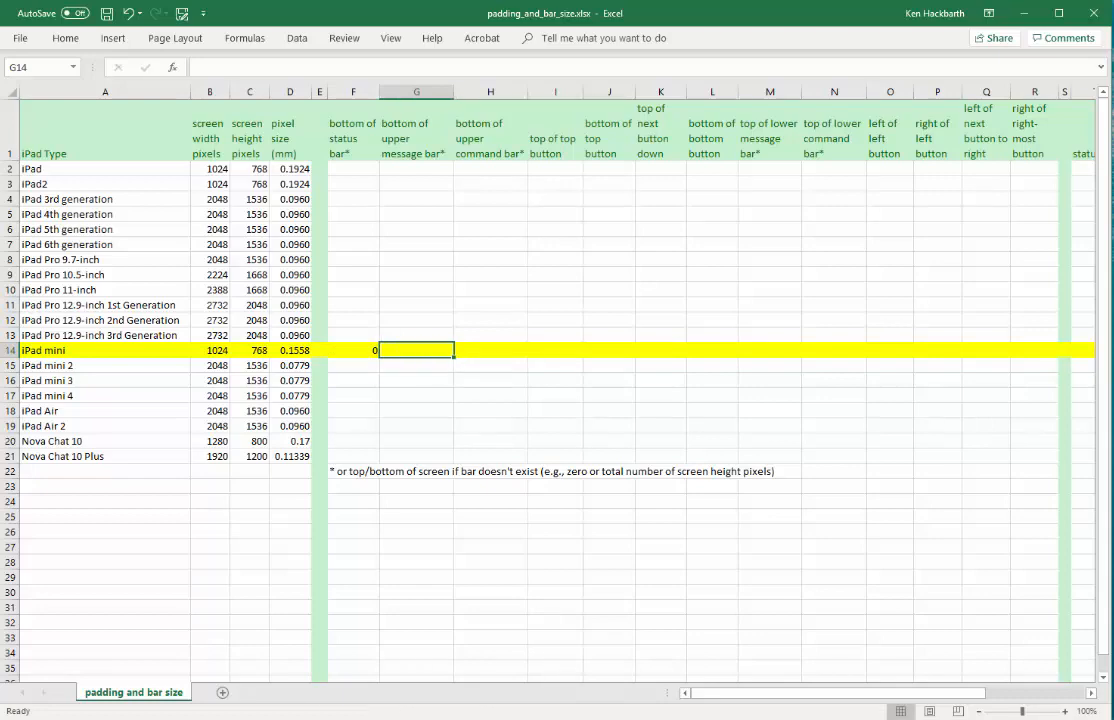
pyautogui.moveTo(538, 719)
pyautogui.click(481, 700)
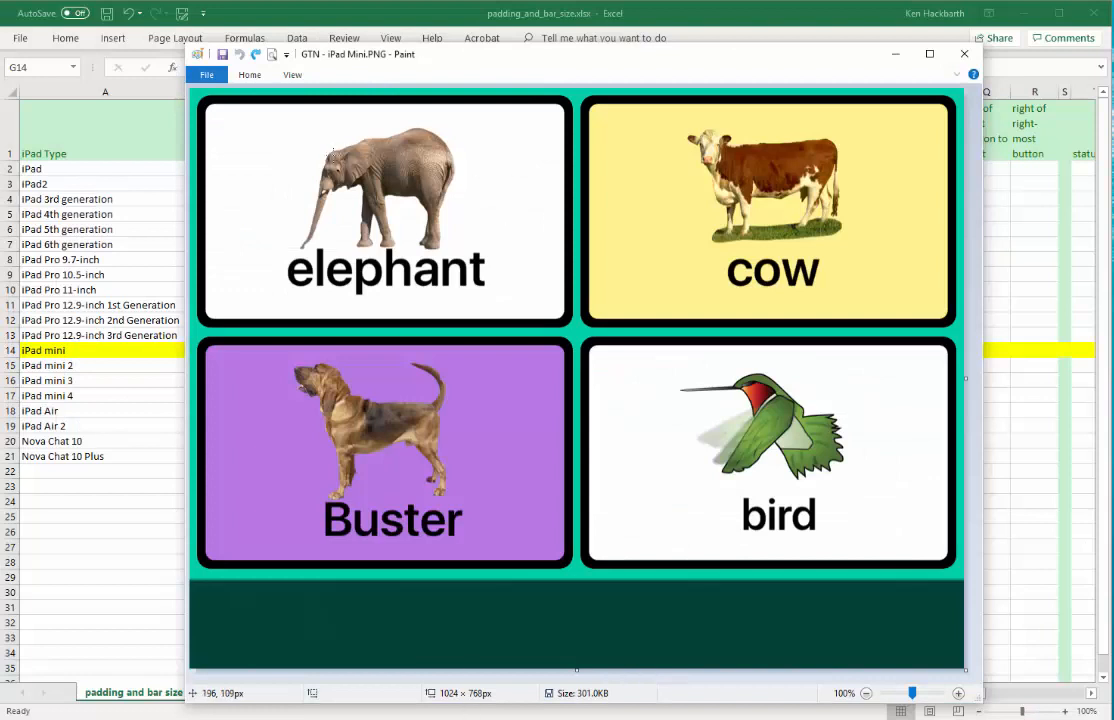
pyautogui.click(318, 8)
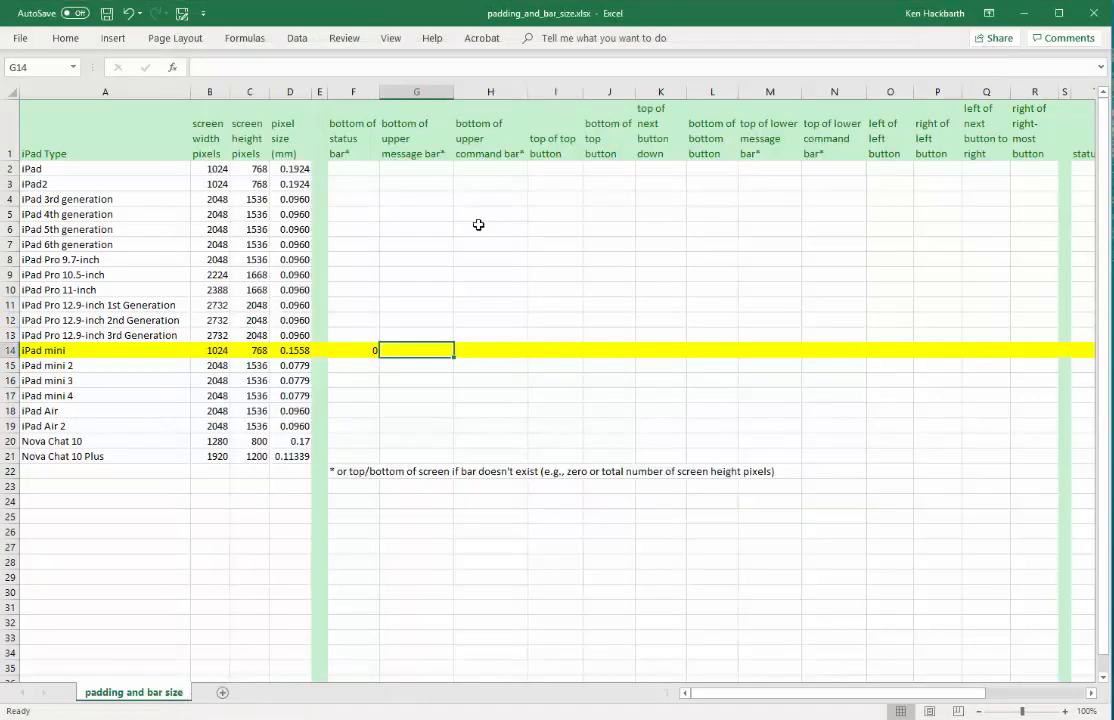
pyautogui.write('0')
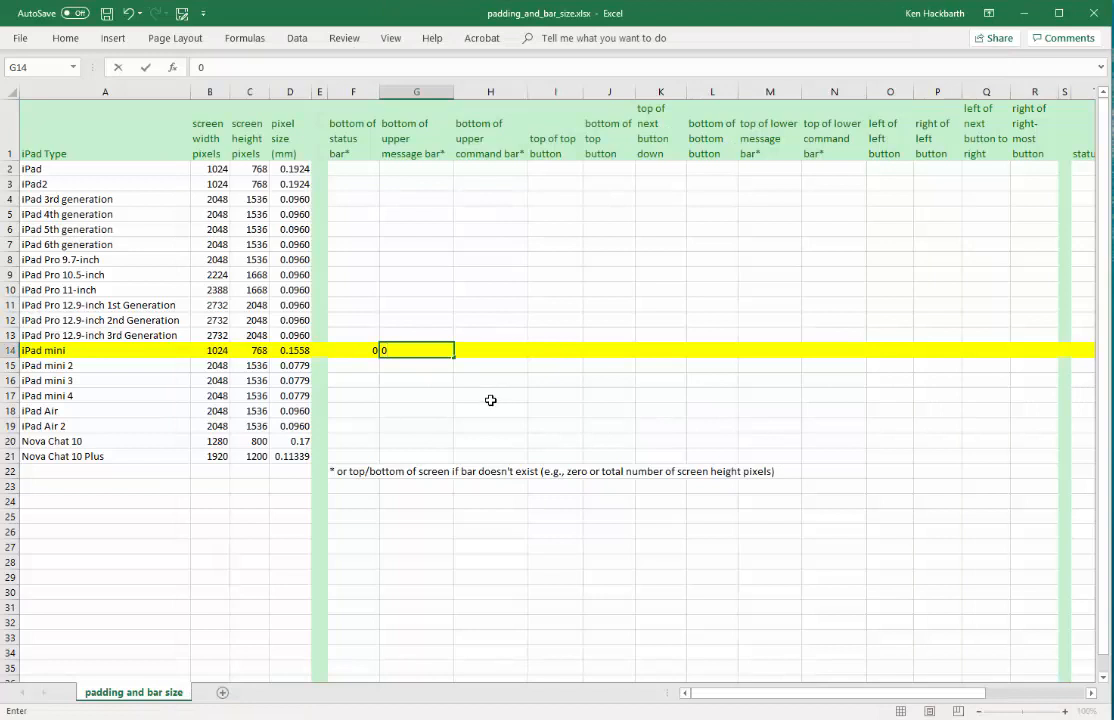
pyautogui.click(487, 346)
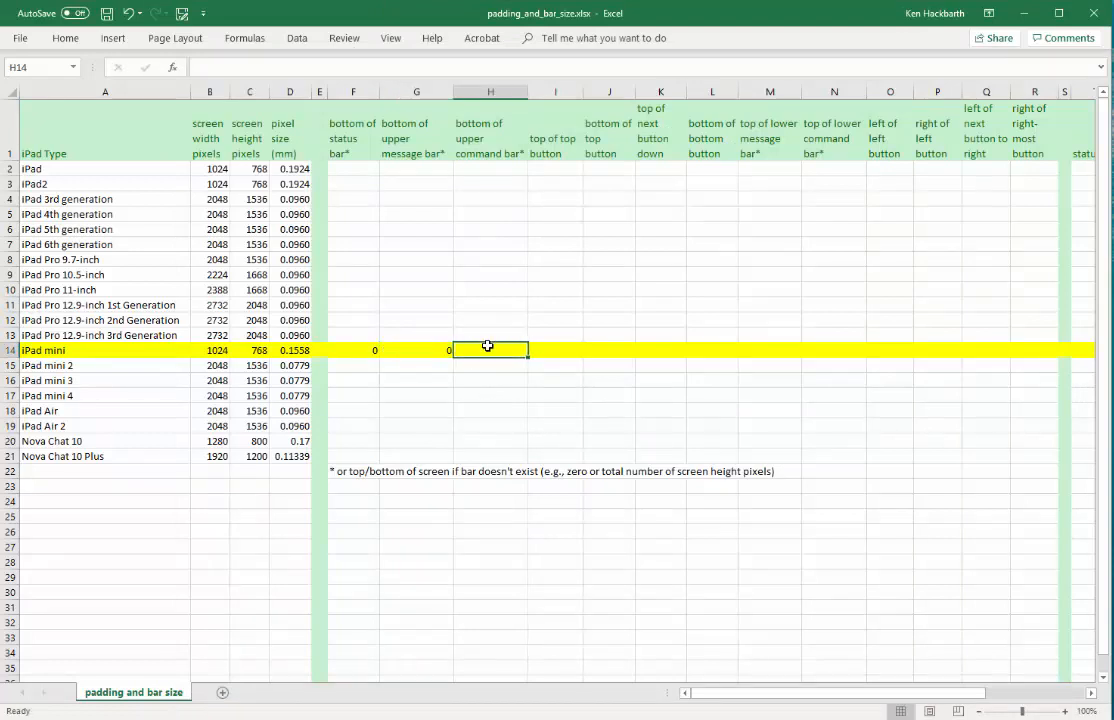
pyautogui.write('0')
# Read the pixel position of the elephant button's top edge in Paint and enter 10 as iPad mini's top of top button
pyautogui.click(562, 349)
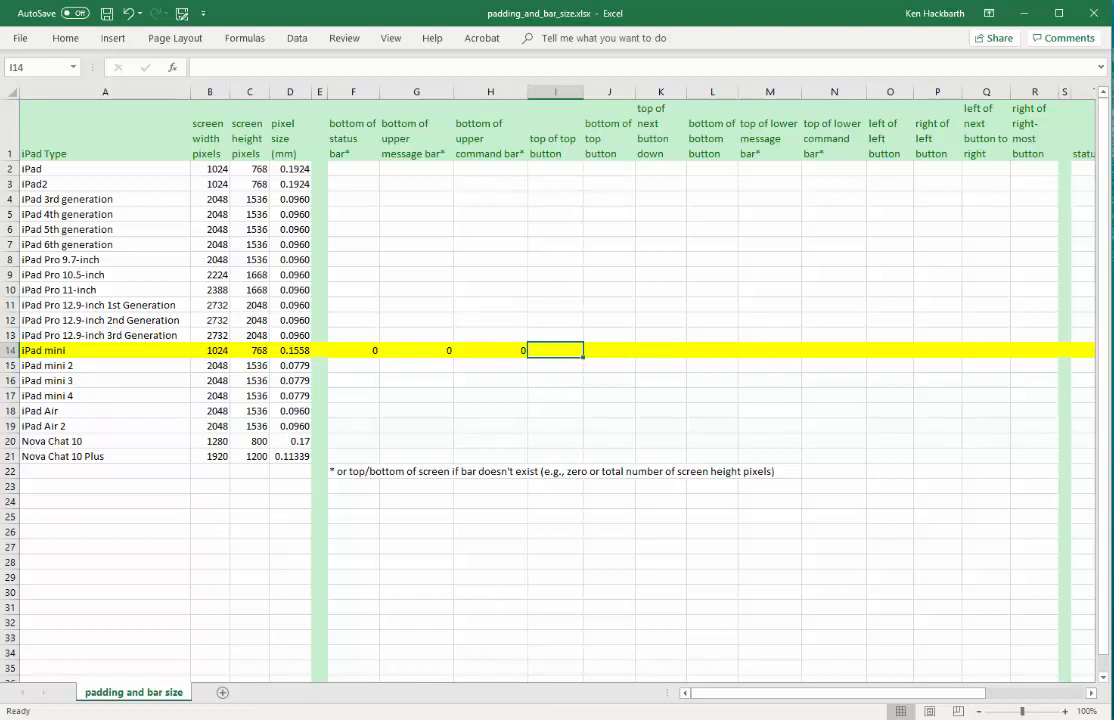
pyautogui.moveTo(538, 719)
pyautogui.click(484, 698)
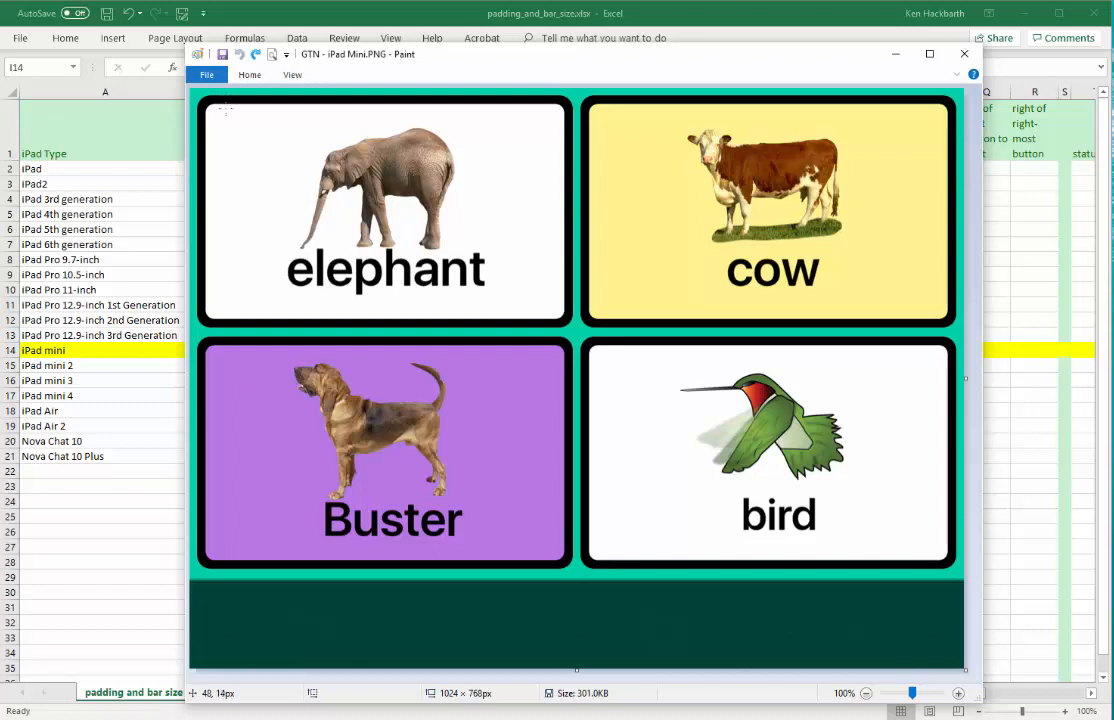
pyautogui.click(493, 27)
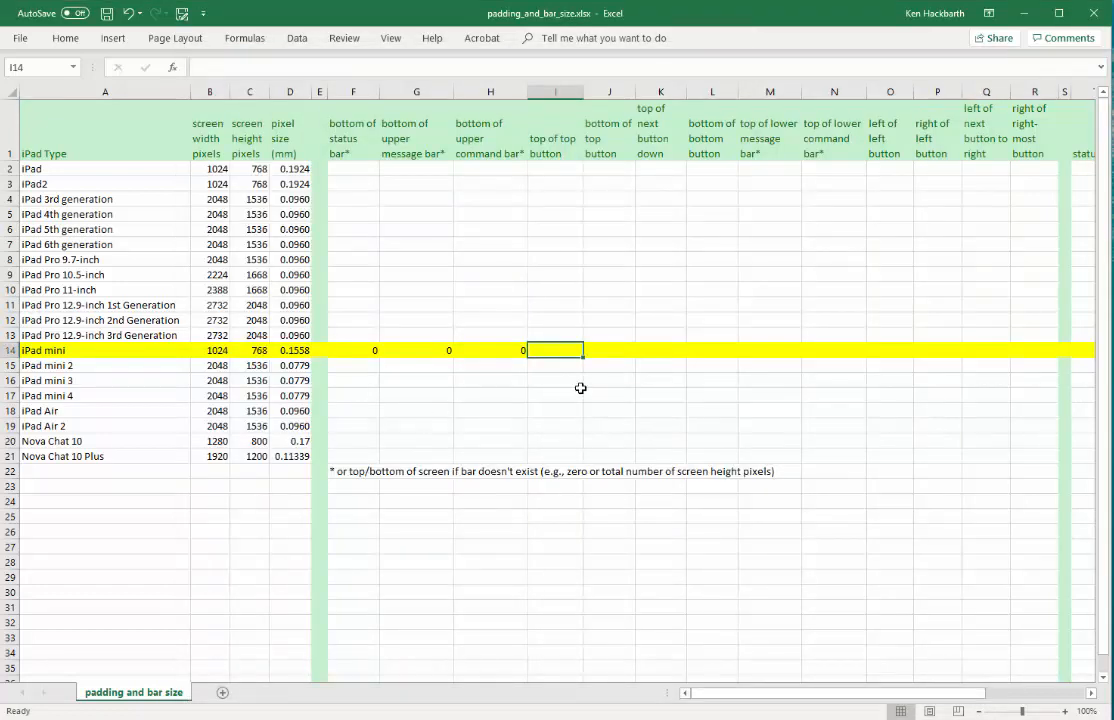
pyautogui.write('10')
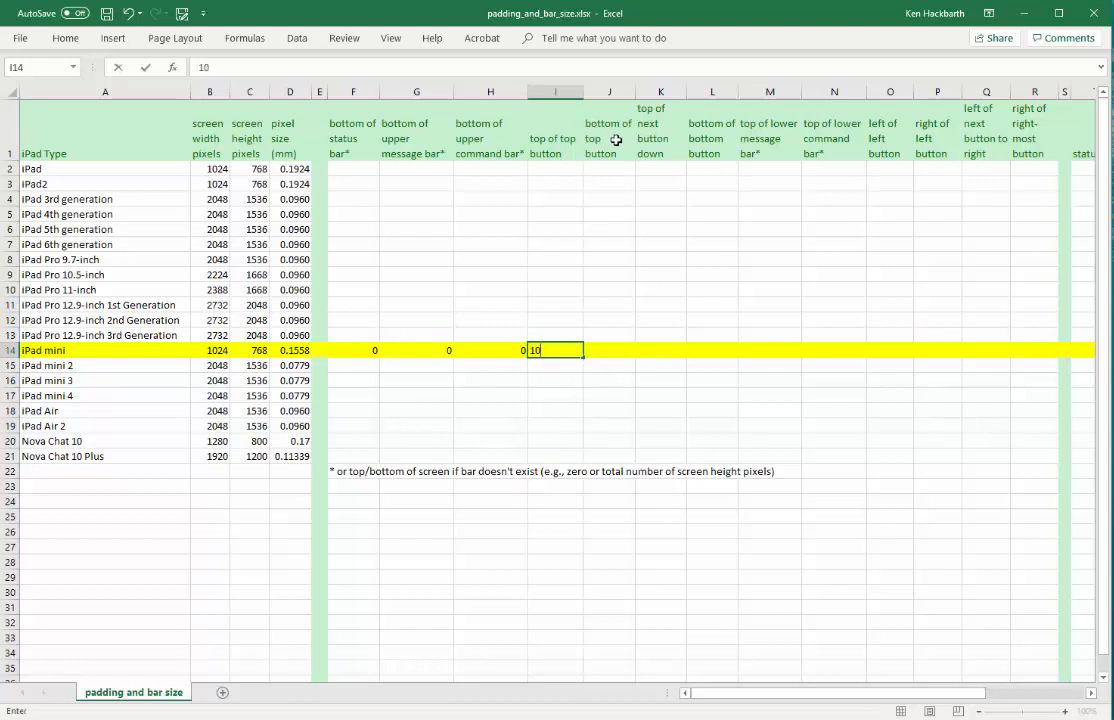
# Read the elephant button's bottom edge in the Paint screenshot and enter 317 as iPad mini's bottom of top button
pyautogui.click(612, 350)
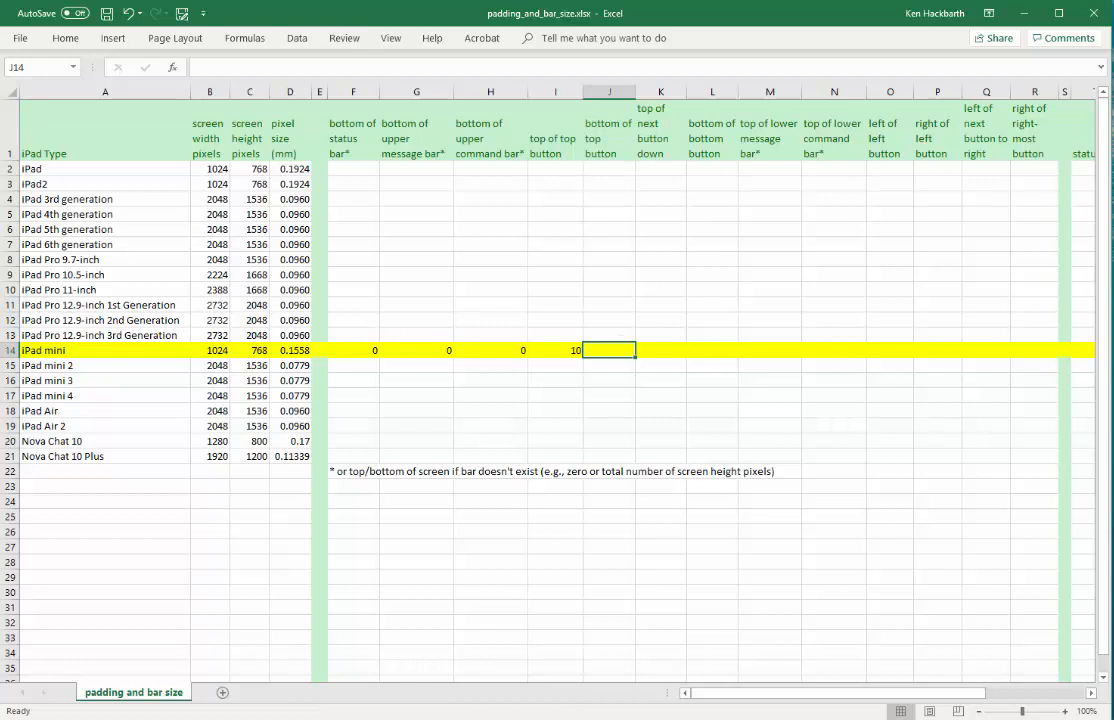
pyautogui.click(490, 688)
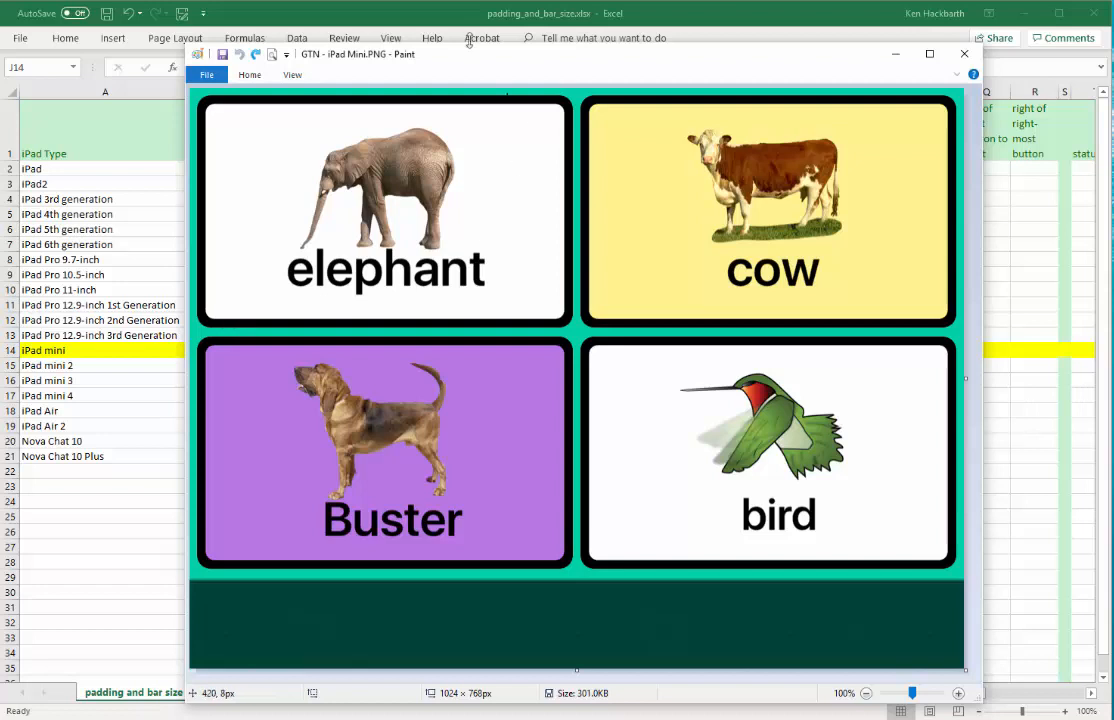
pyautogui.click(408, 24)
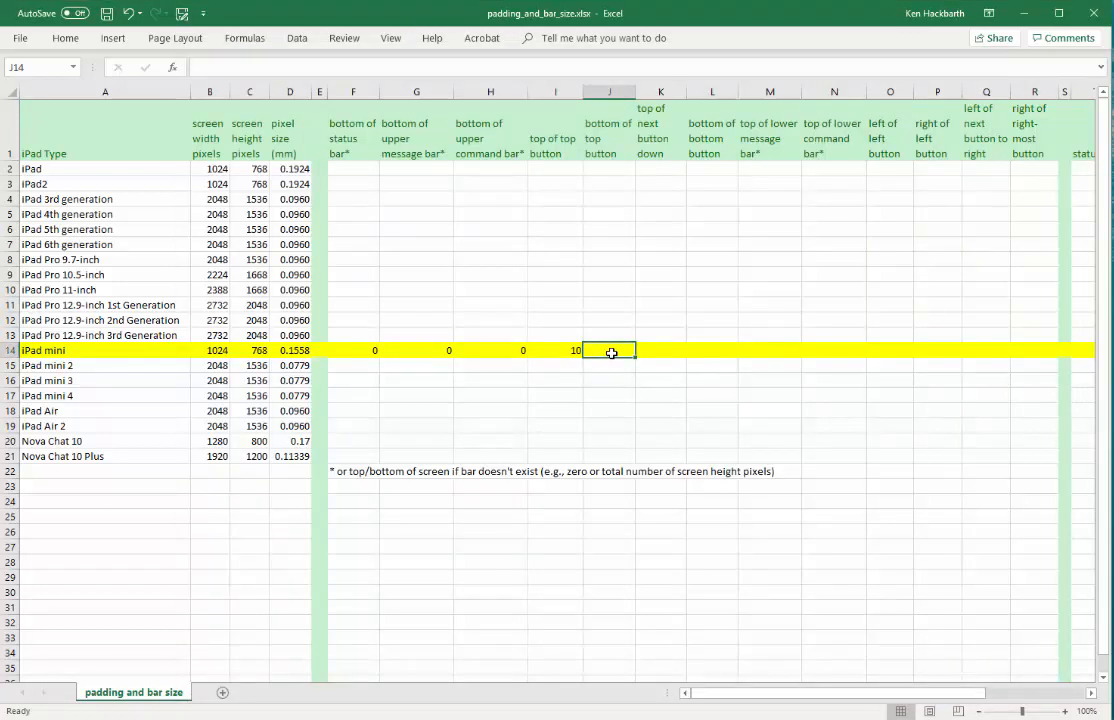
pyautogui.write('317')
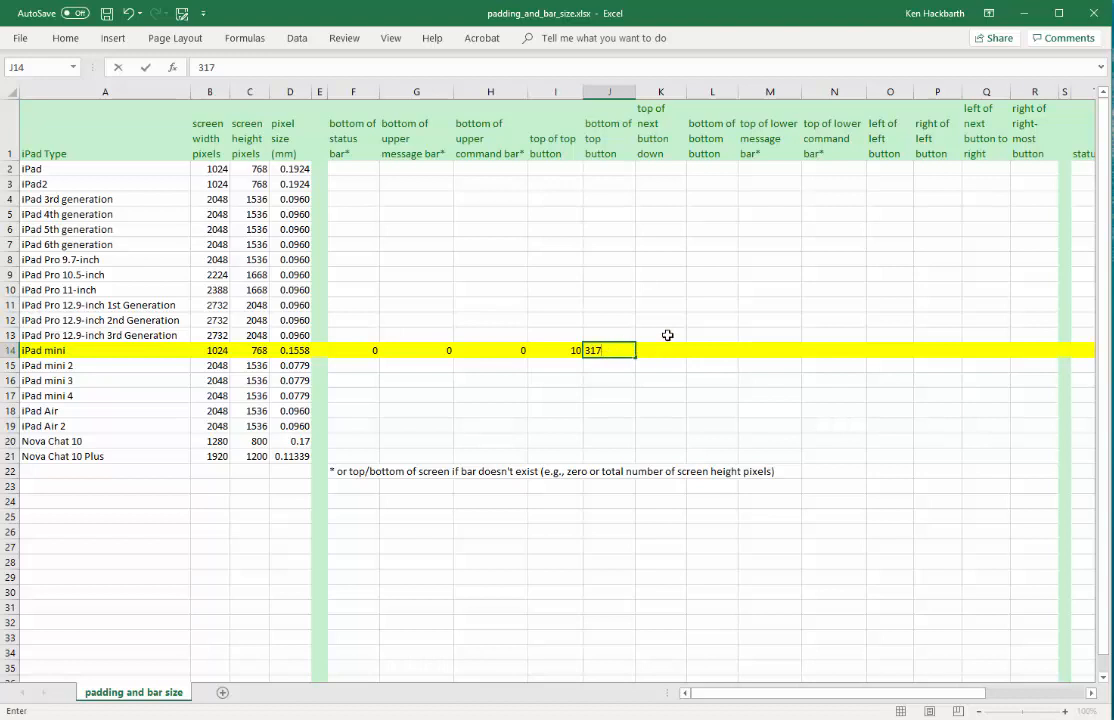
# Read the Buster button's top edge in the Paint screenshot and enter 328 as iPad mini's top of next button down
pyautogui.click(664, 352)
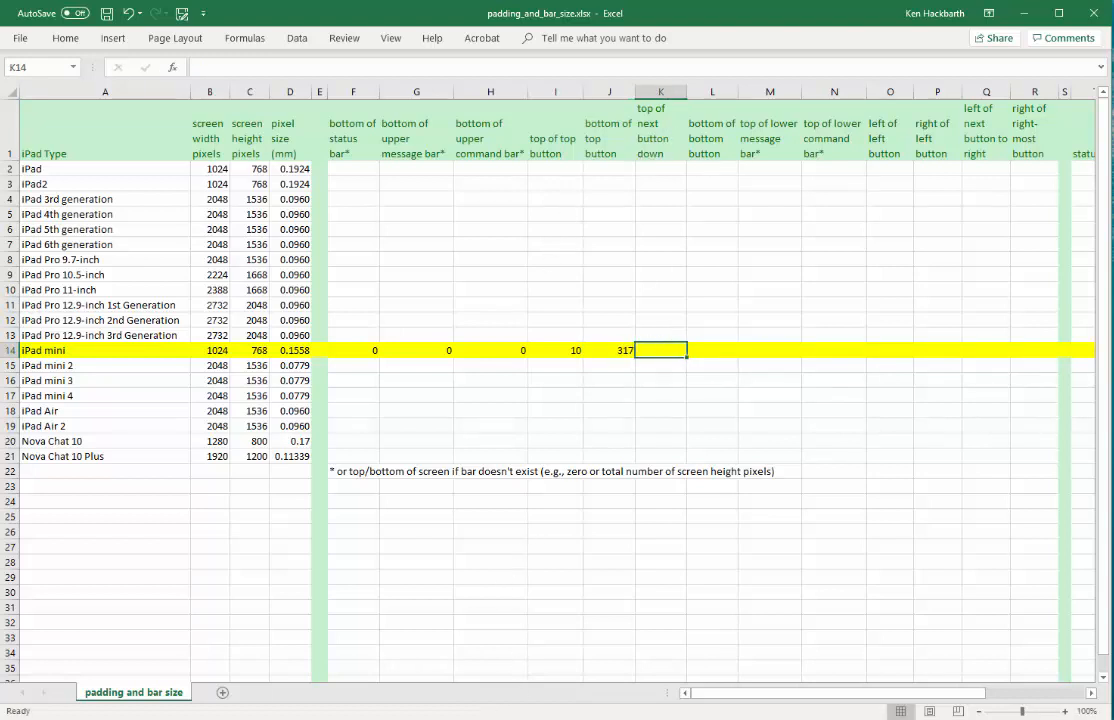
pyautogui.moveTo(538, 719)
pyautogui.click(478, 696)
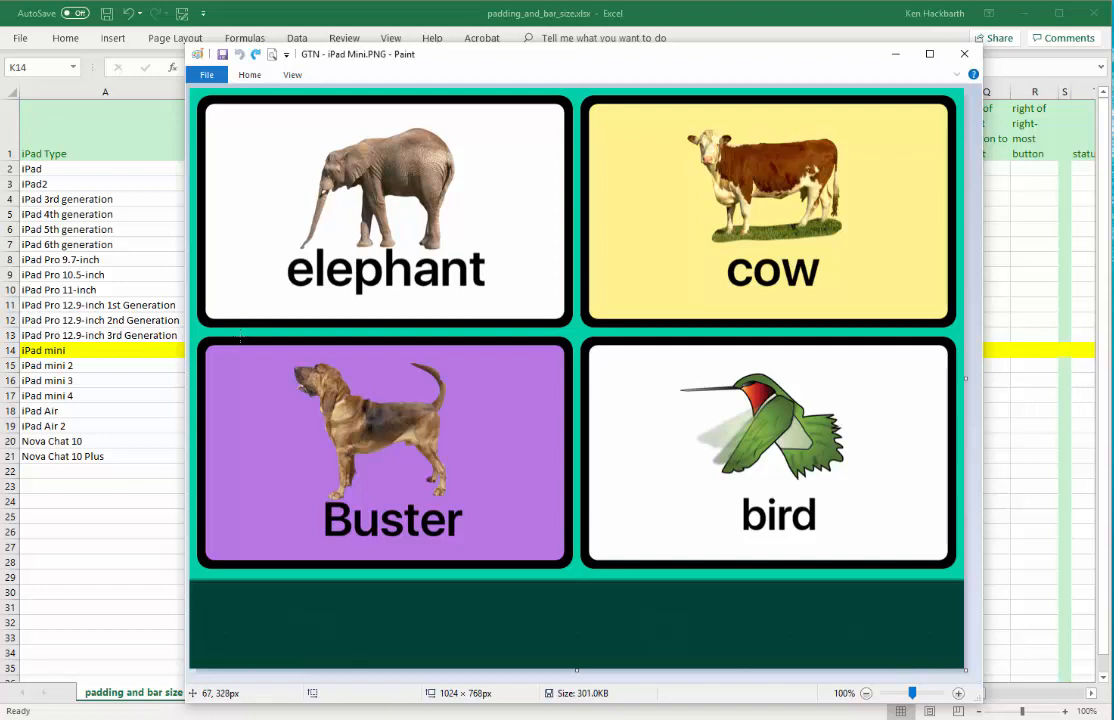
pyautogui.click(422, 17)
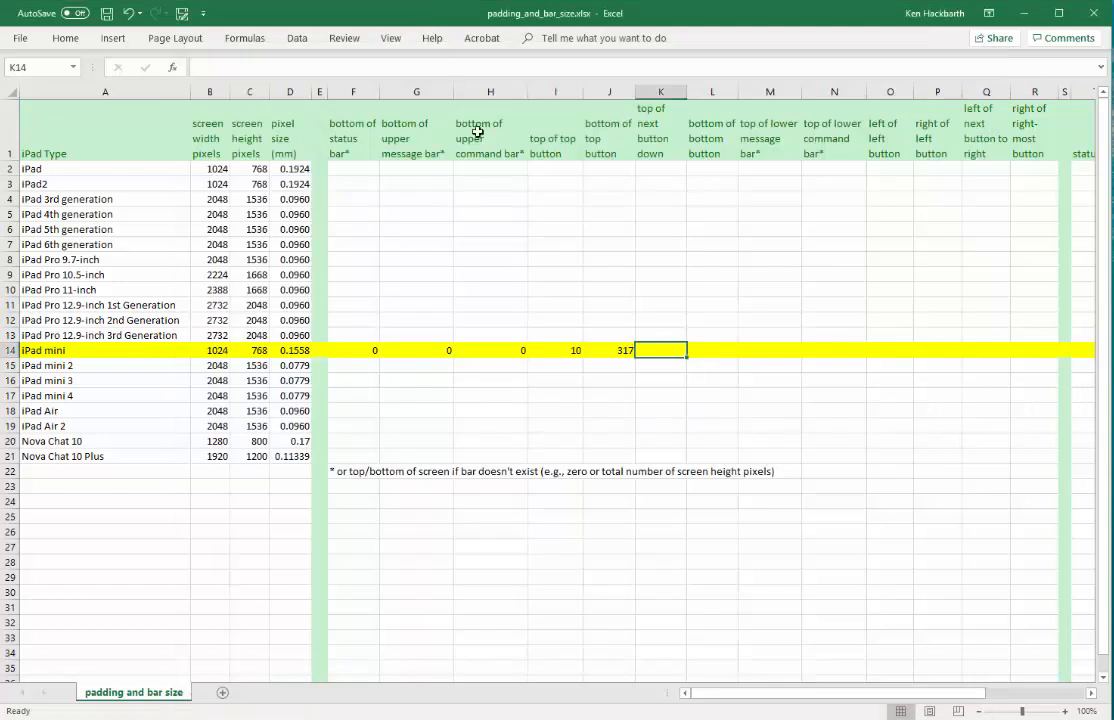
pyautogui.write('328')
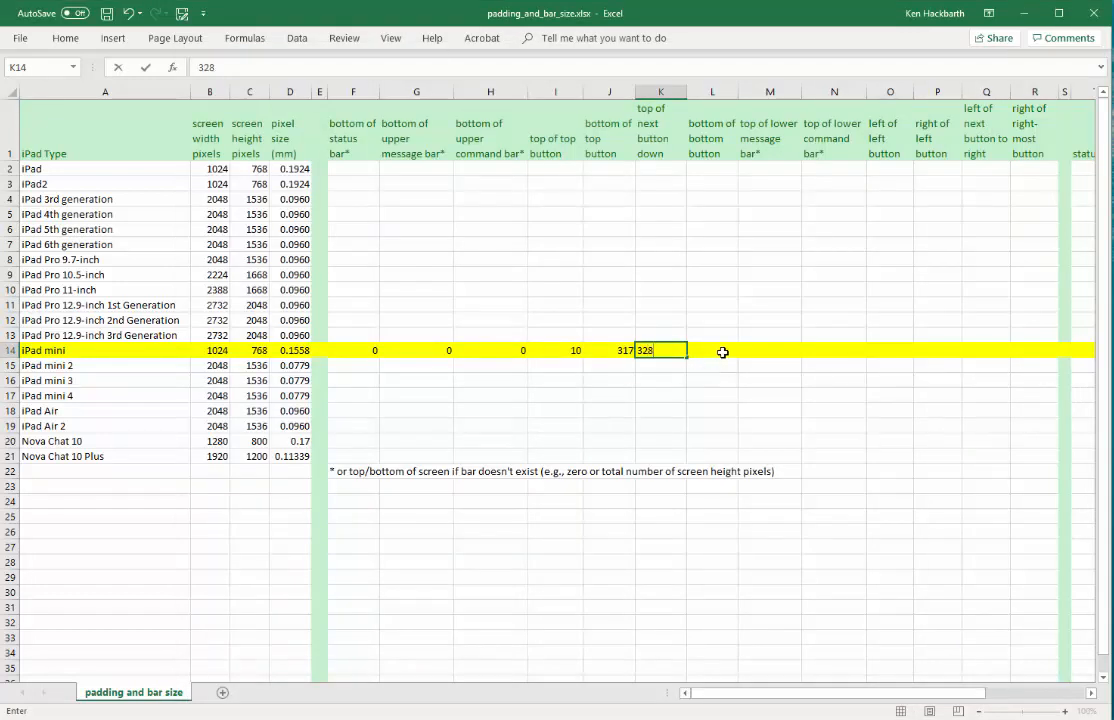
# Read the Buster button's bottom edge in the Paint screenshot and enter 636 as iPad mini's bottom of bottom button
pyautogui.click(728, 343)
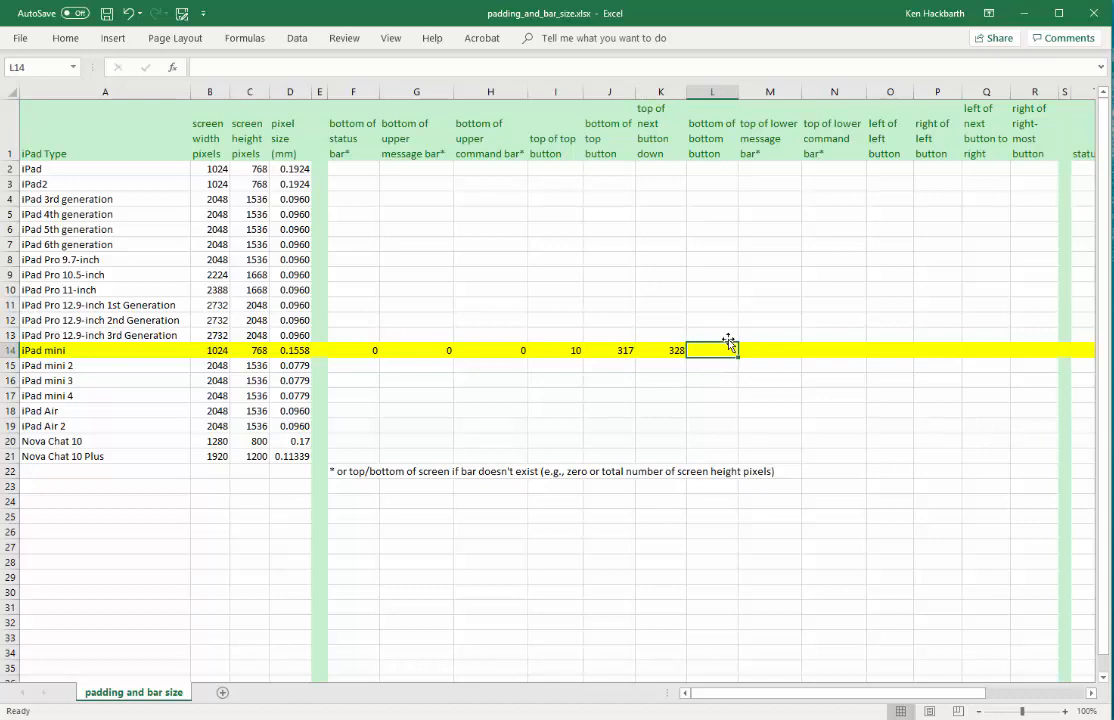
pyautogui.moveTo(501, 716)
pyautogui.click(478, 695)
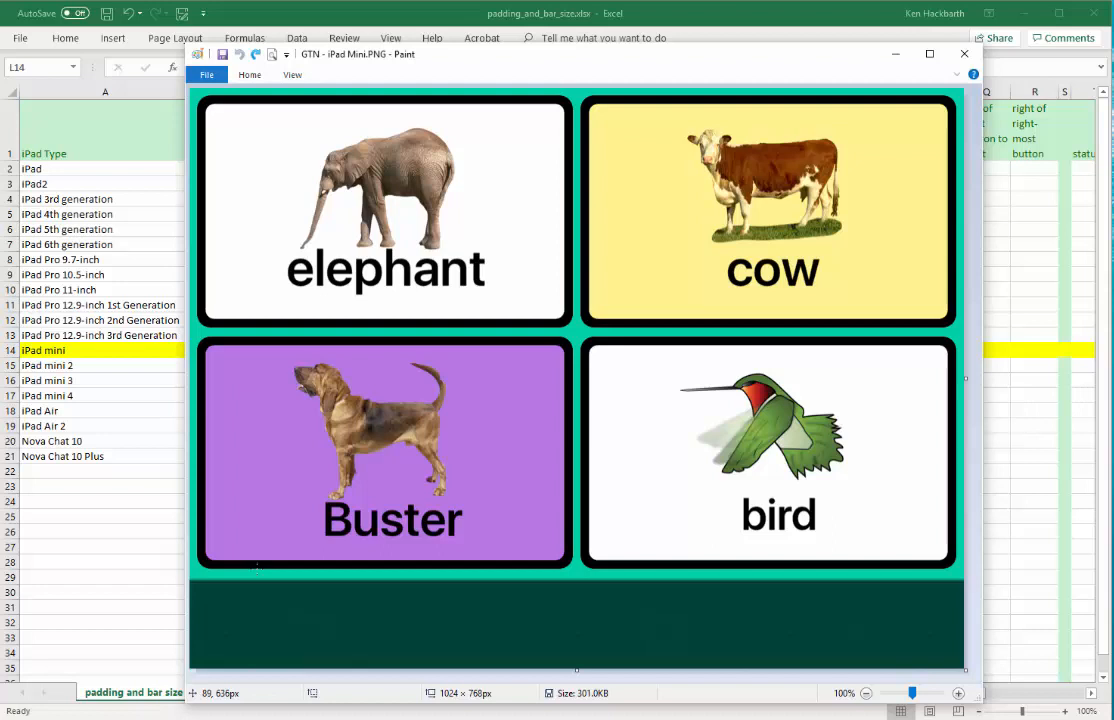
pyautogui.click(332, 14)
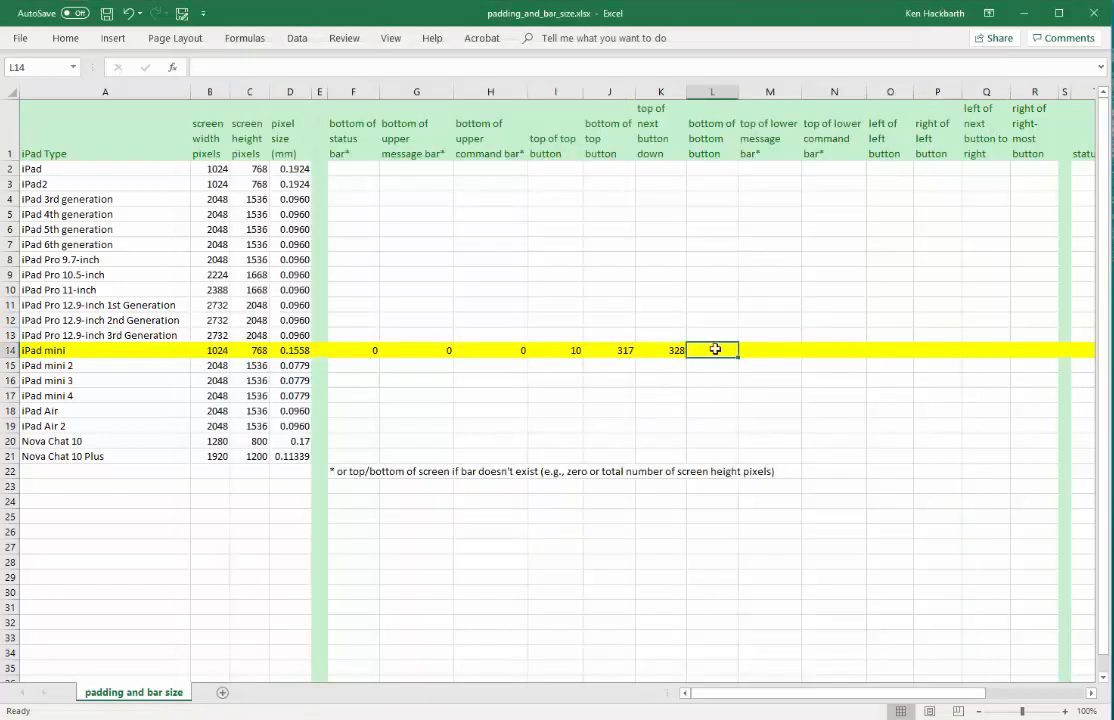
pyautogui.write('636')
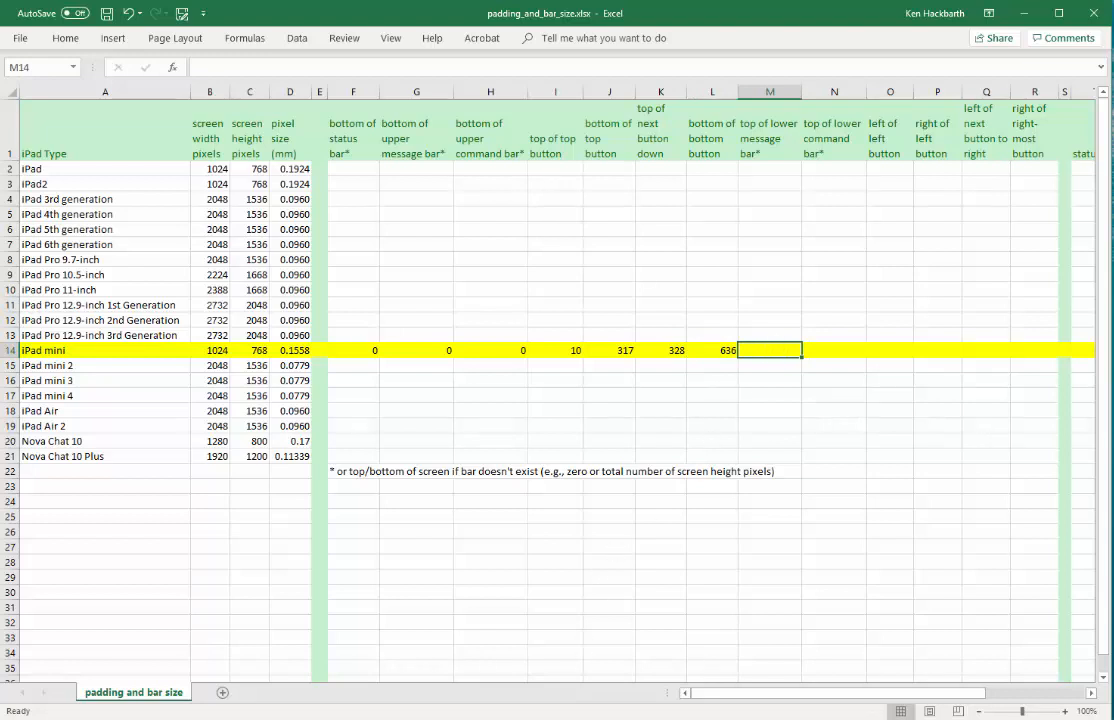
# Read the dark lower bar's top edge in Paint and enter 650 for iPad mini's top of lower message bar and top of lower command bar
pyautogui.click(485, 690)
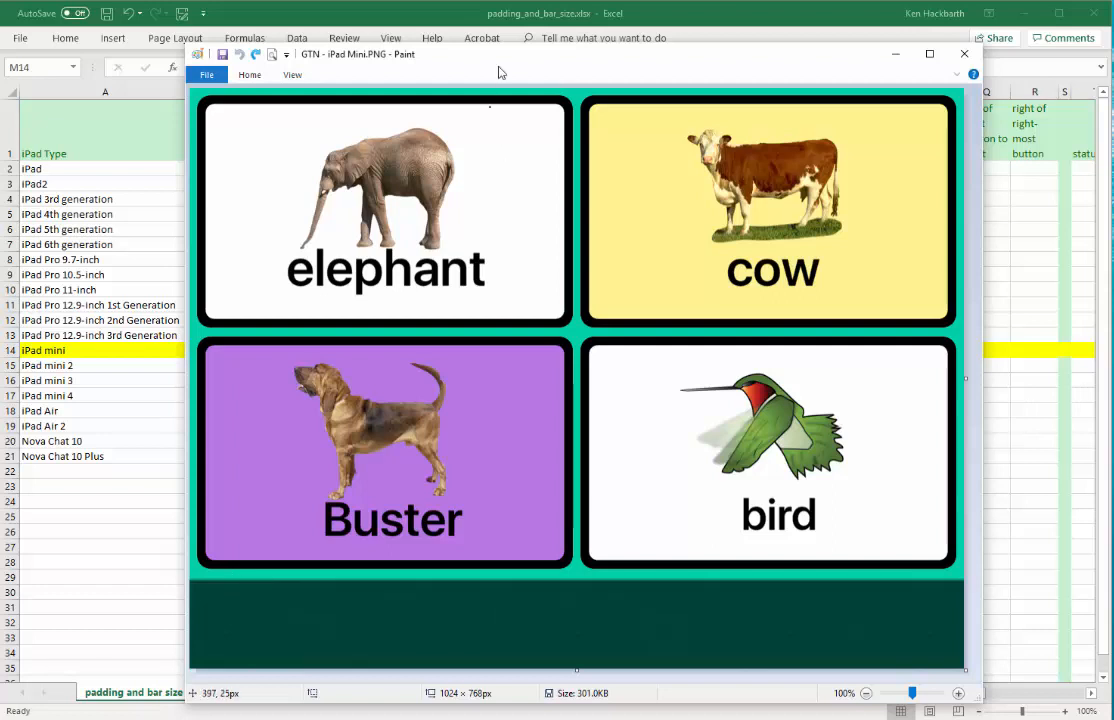
pyautogui.click(583, 11)
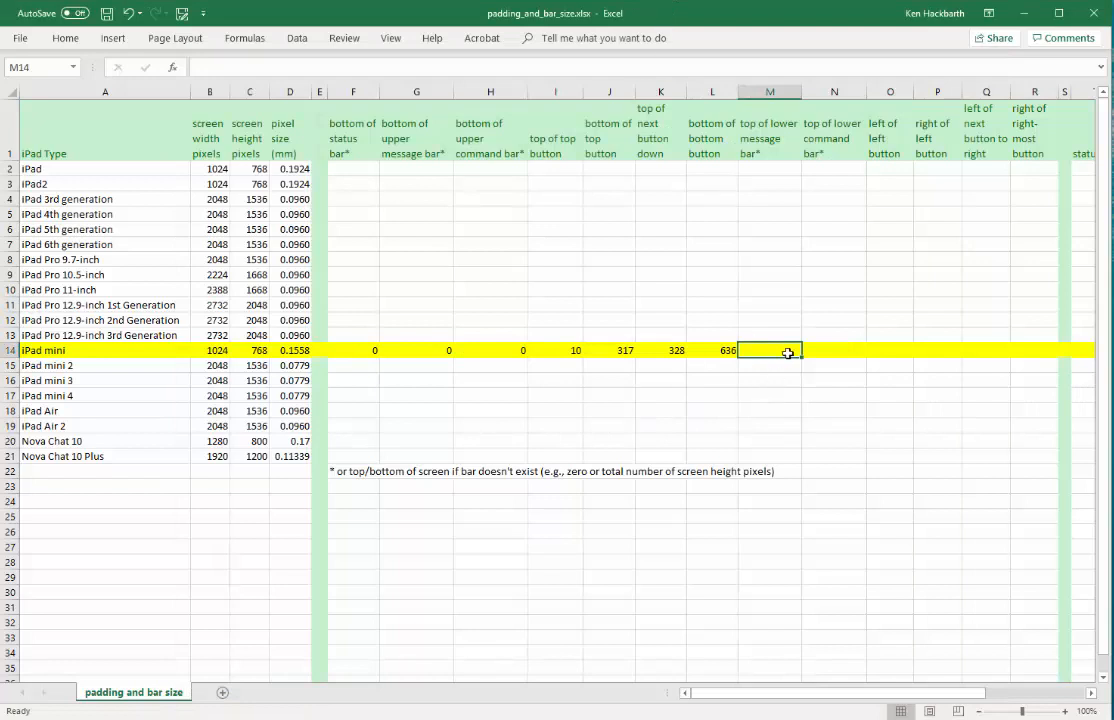
pyautogui.write('650')
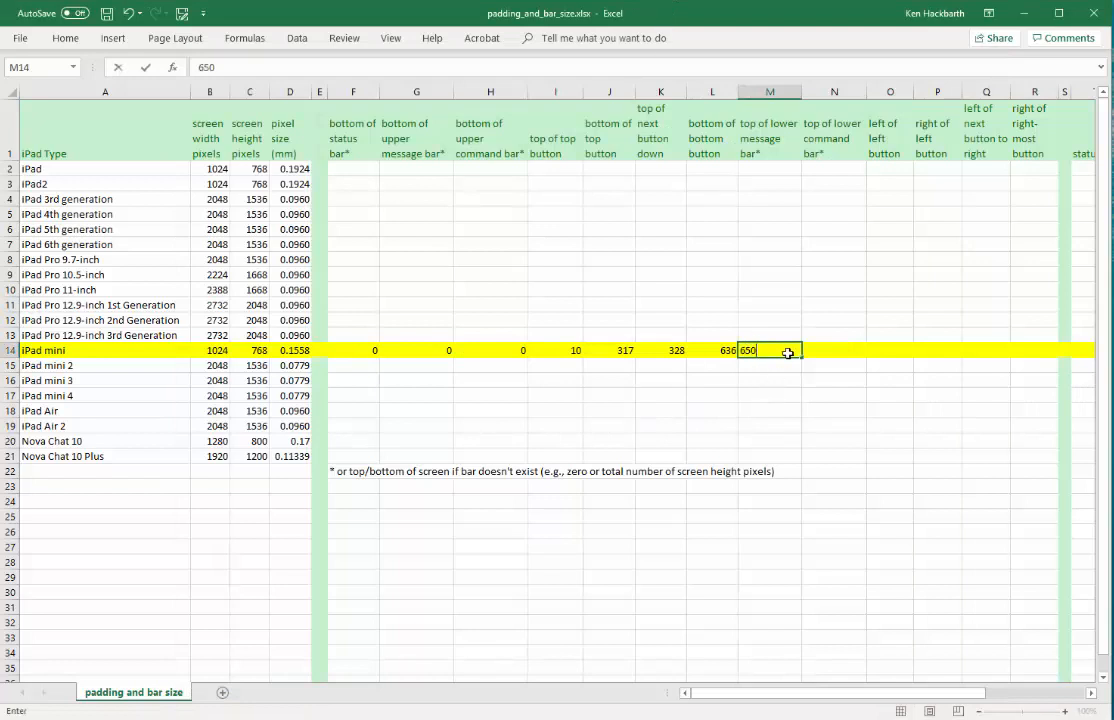
pyautogui.click(826, 352)
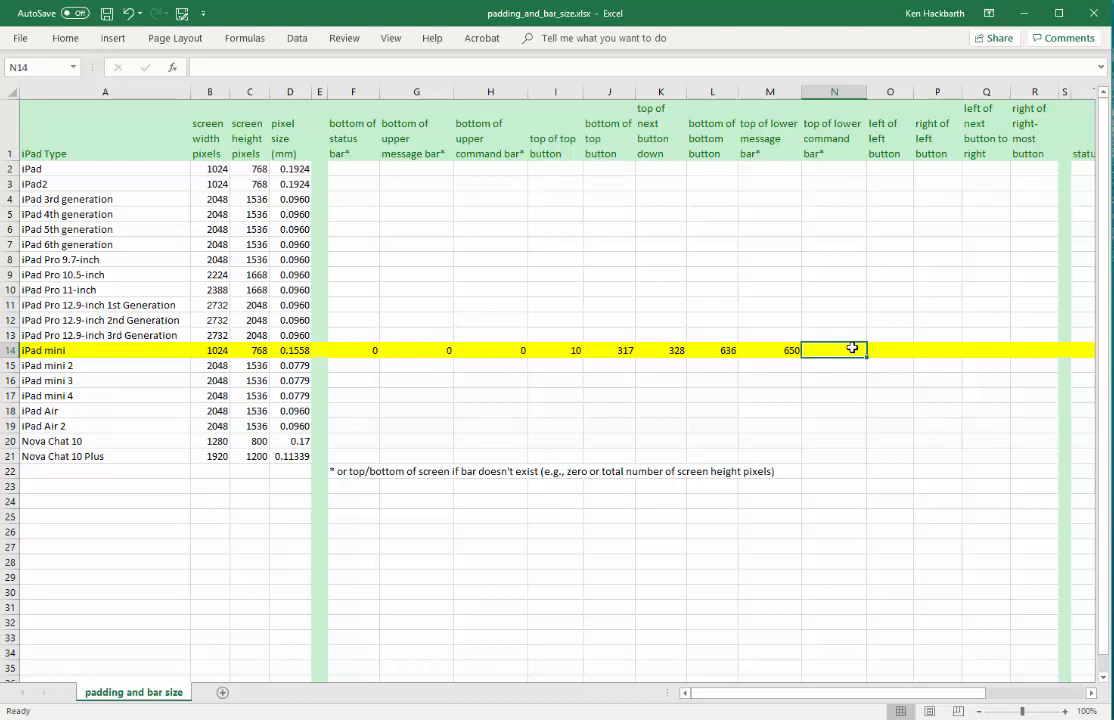
pyautogui.write('650')
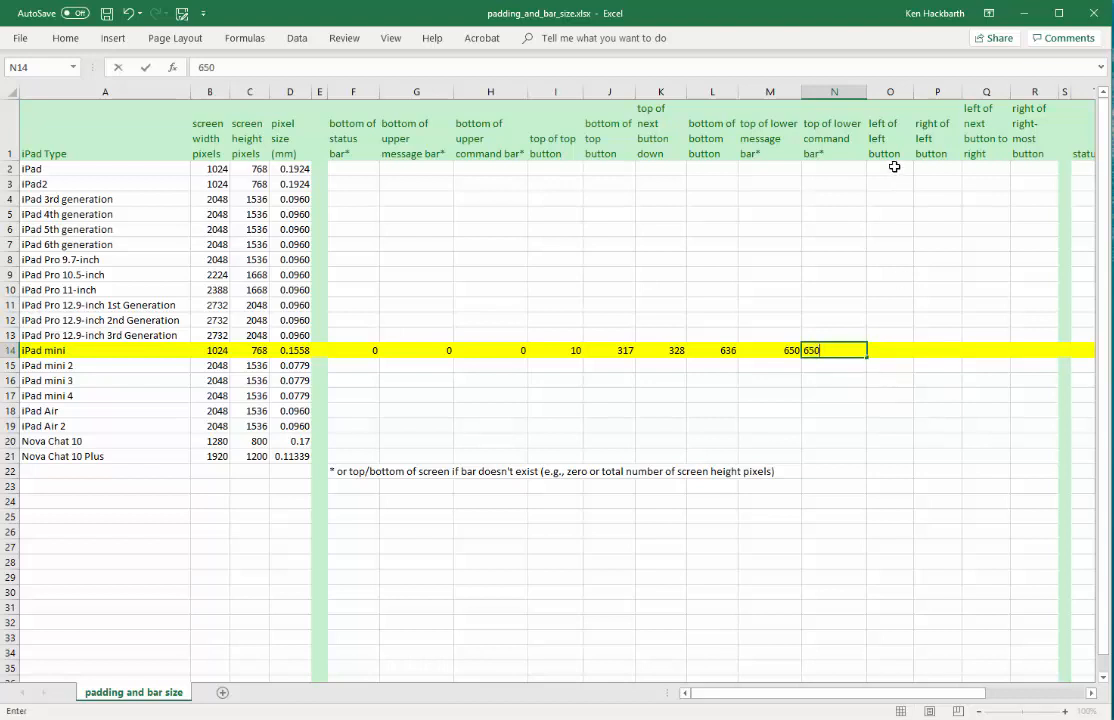
# Read the elephant button's left edge in the Paint screenshot and enter 10 as iPad mini's left of left button
pyautogui.click(884, 351)
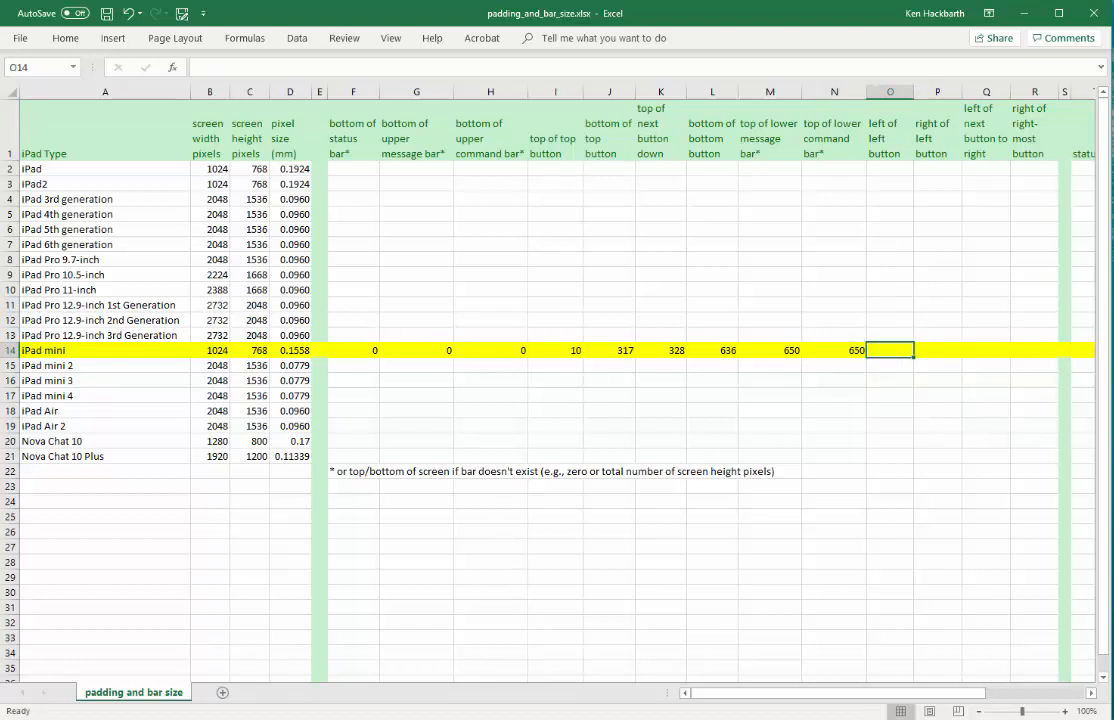
pyautogui.moveTo(537, 719)
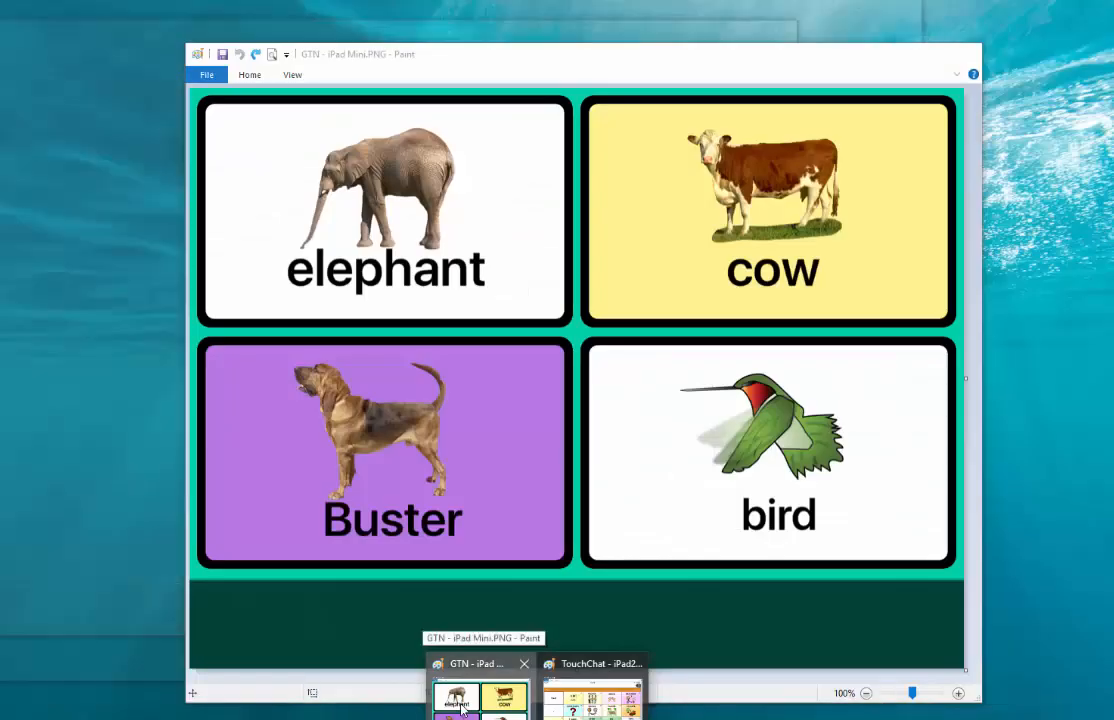
pyautogui.click(481, 700)
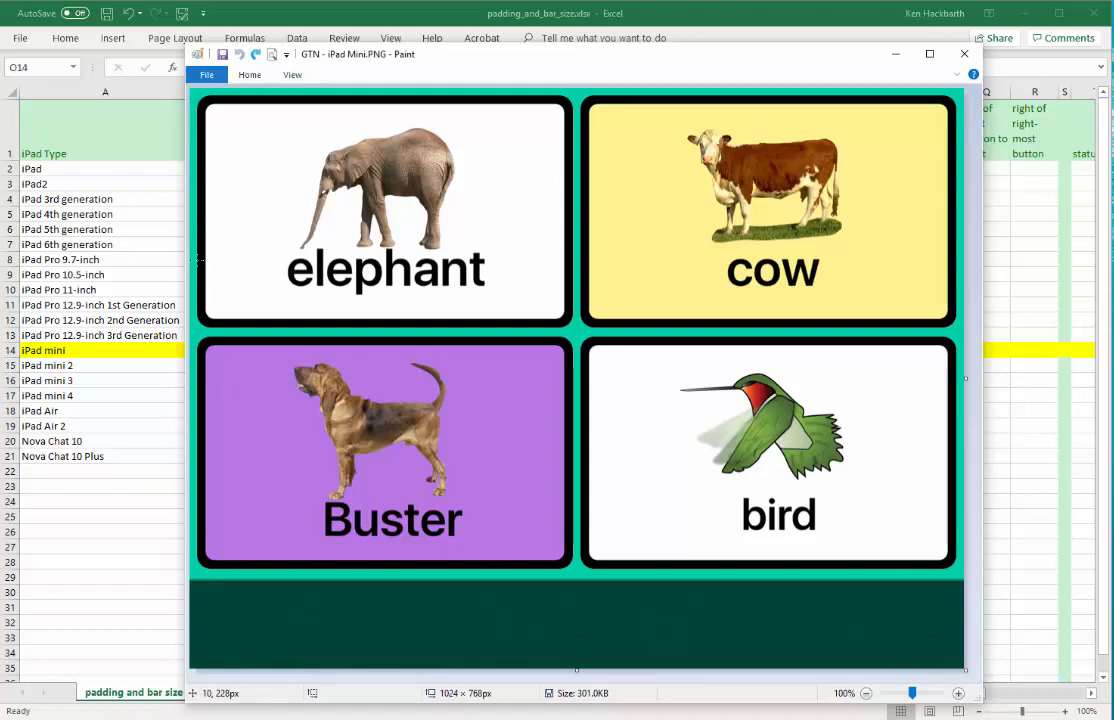
pyautogui.click(793, 17)
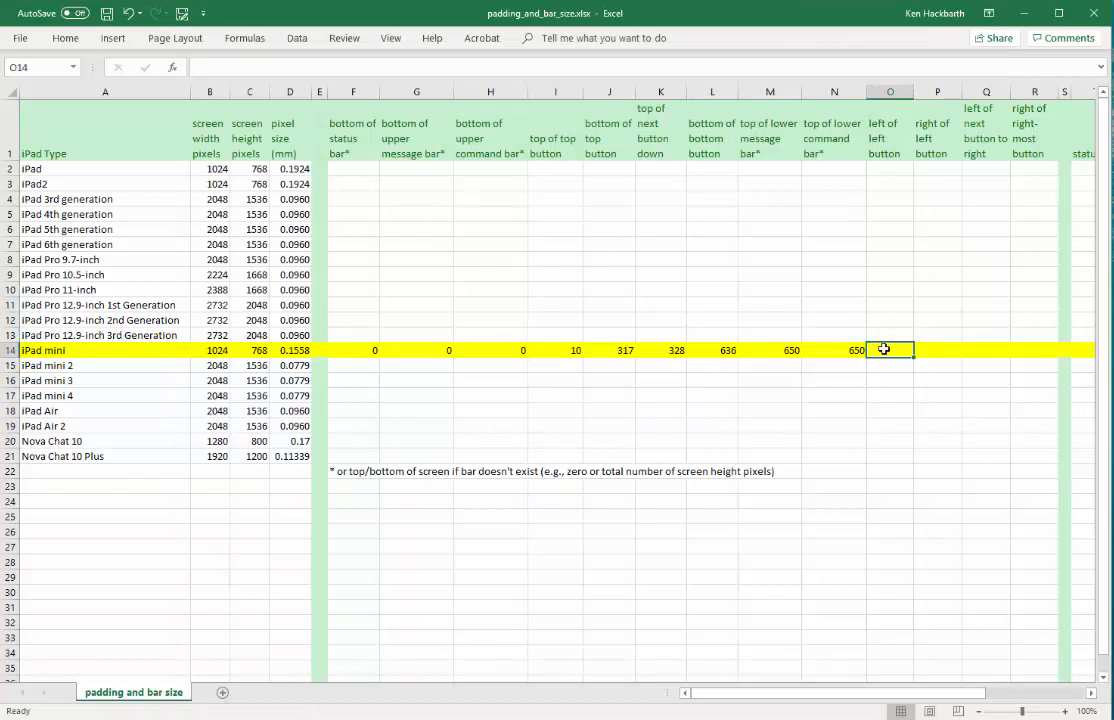
pyautogui.write('101')
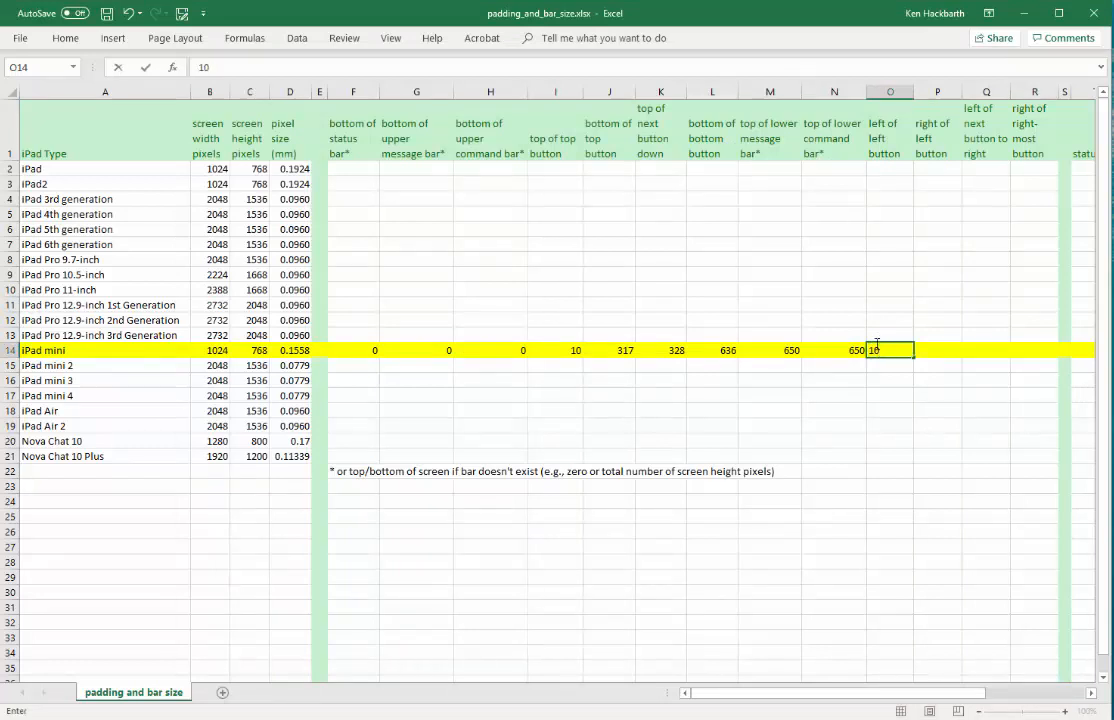
# Read the elephant button's right edge in the Paint screenshot and enter 505 as iPad mini's right of left button
pyautogui.click(940, 354)
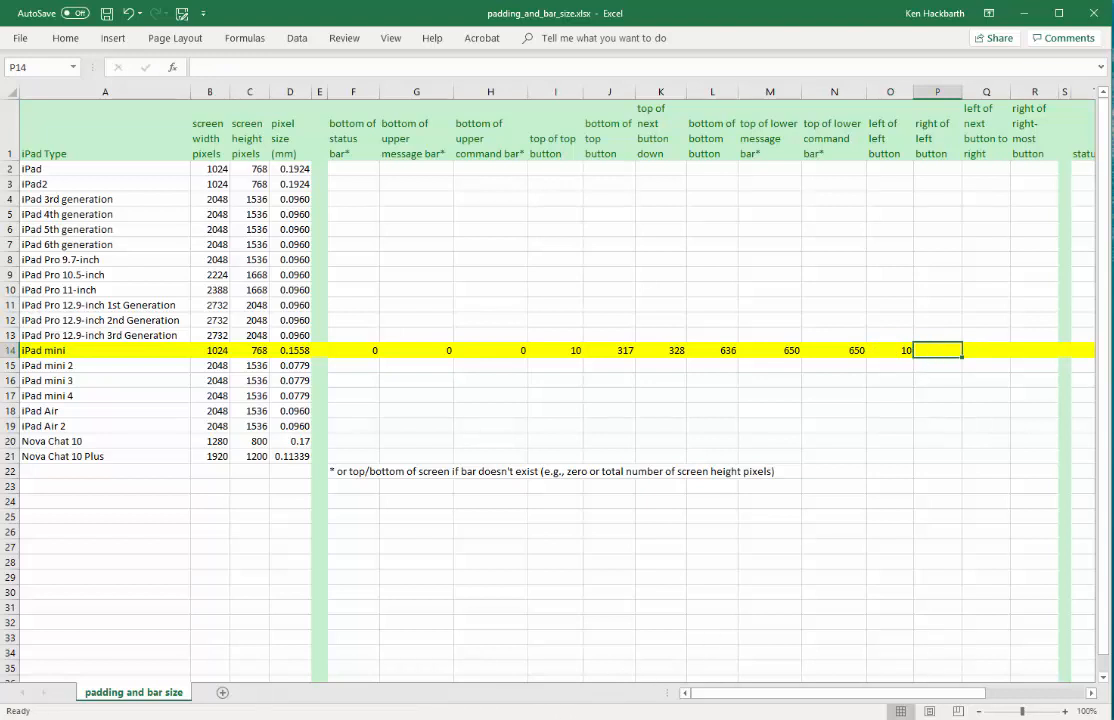
pyautogui.click(477, 655)
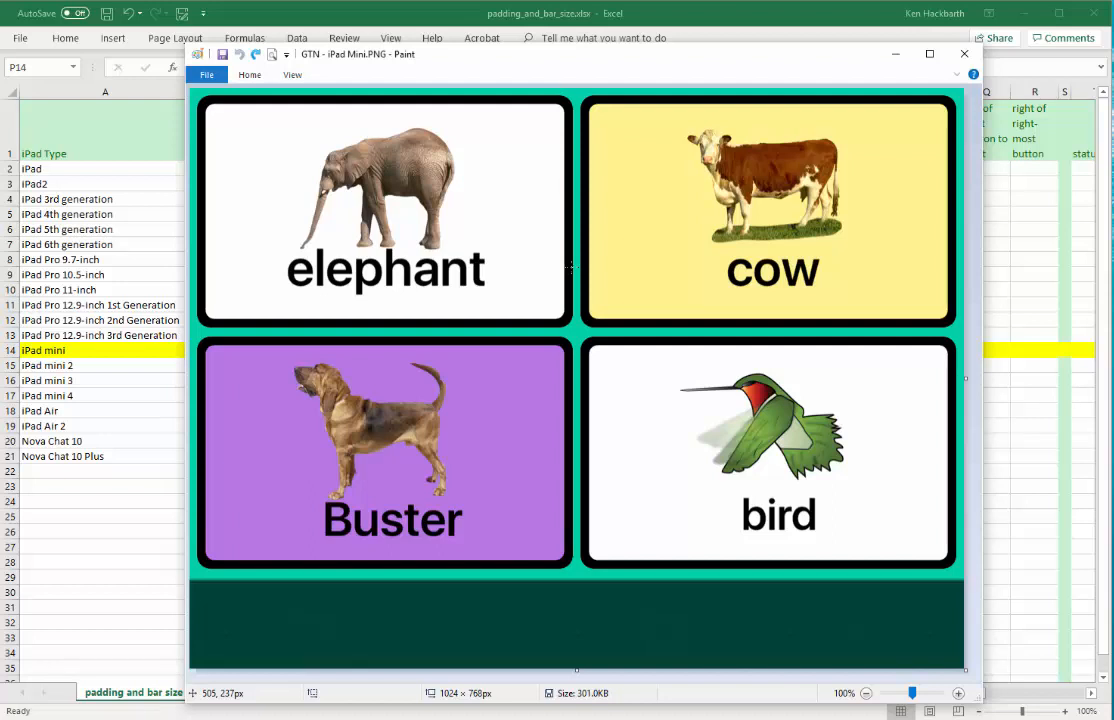
pyautogui.click(610, 21)
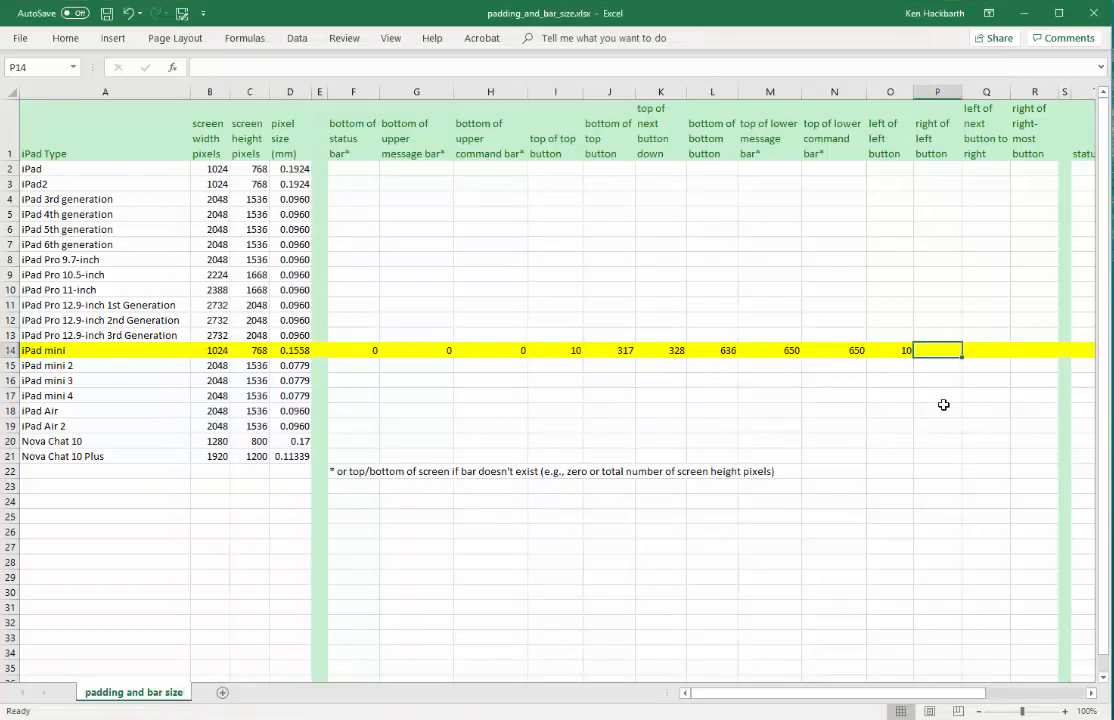
pyautogui.write('505')
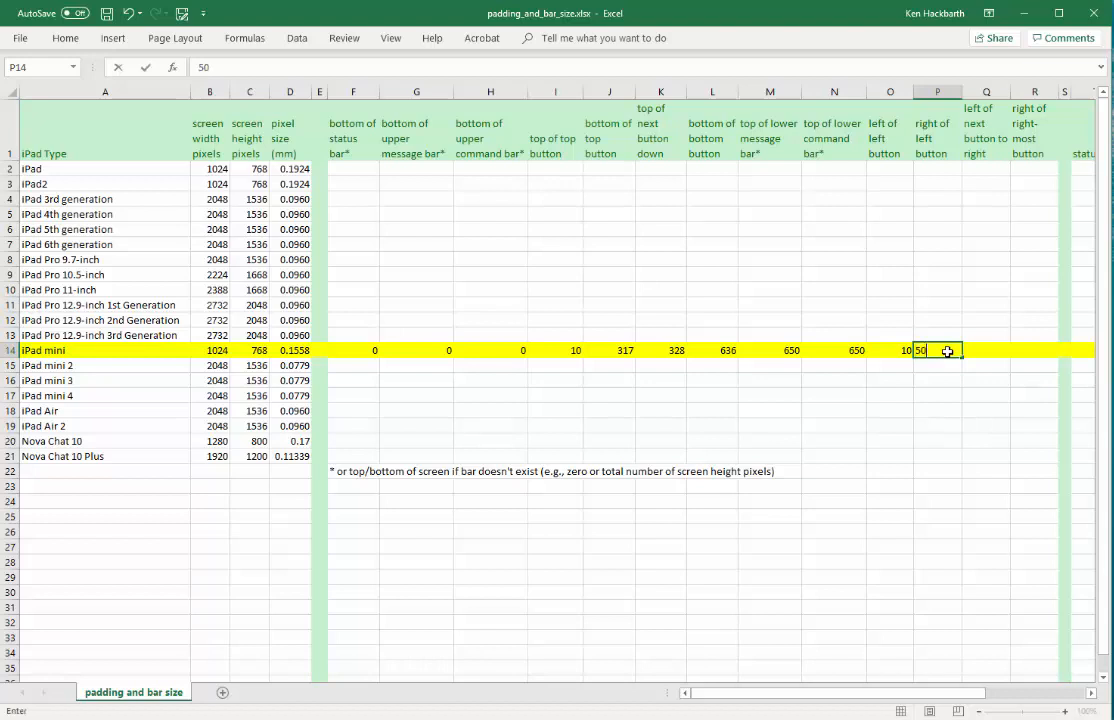
# Read the cow button's left edge in the Paint screenshot and enter 517 as iPad mini's left of next button to right
pyautogui.click(996, 143)
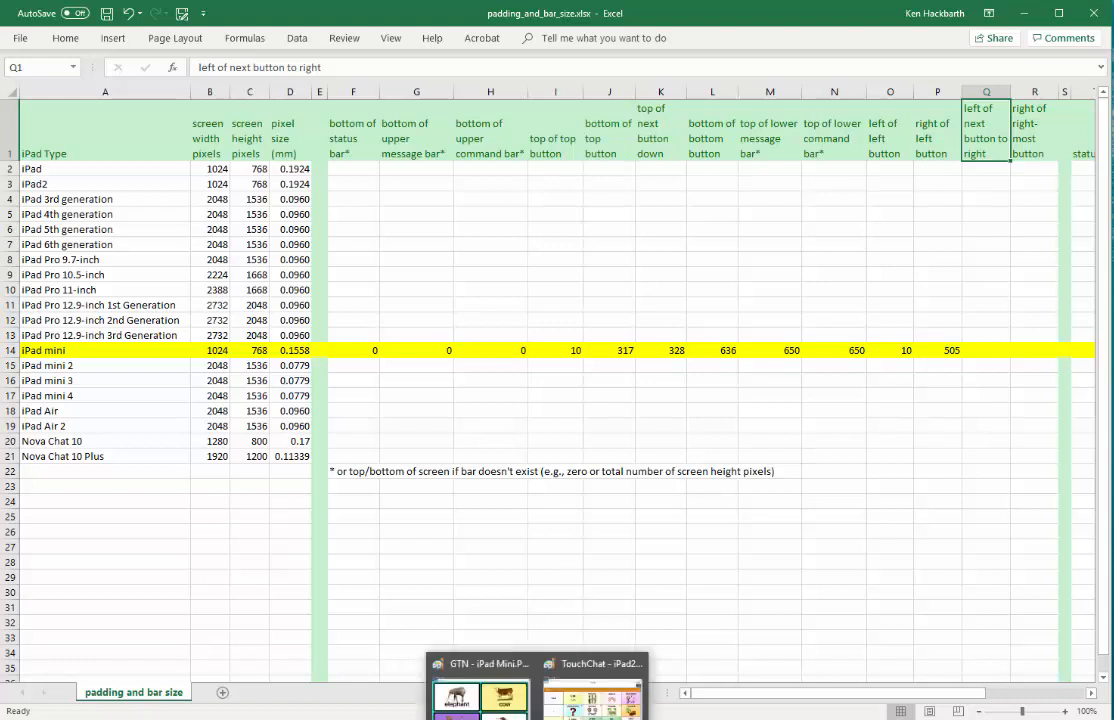
pyautogui.click(478, 690)
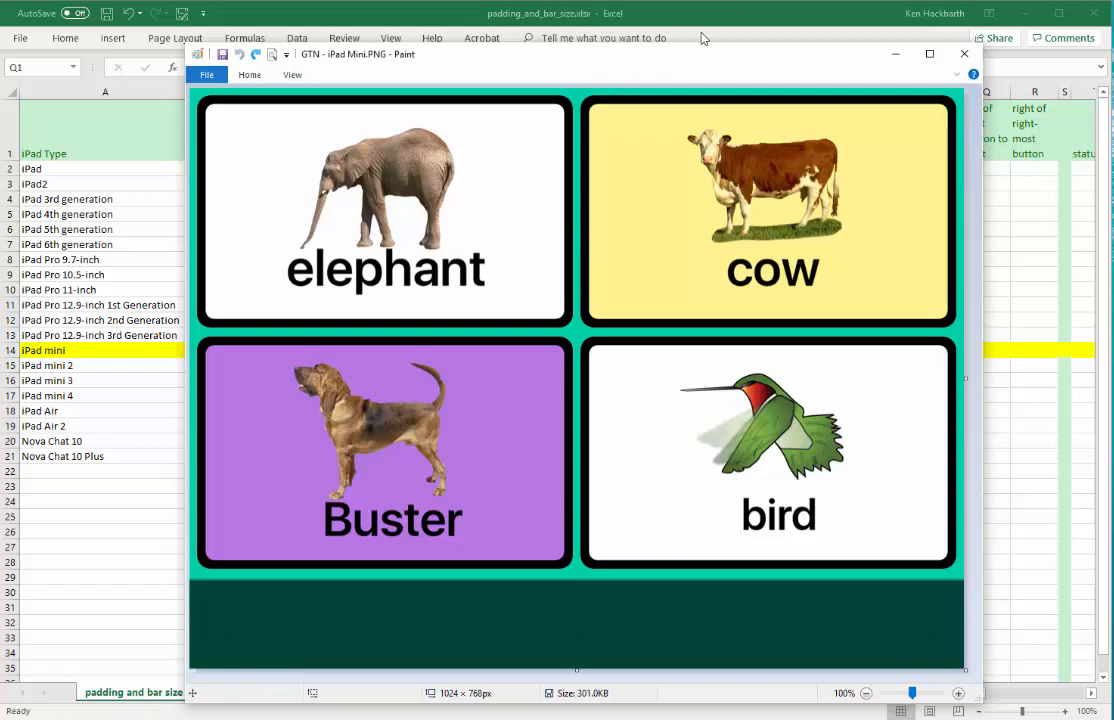
pyautogui.click(630, 17)
pyautogui.click(985, 350)
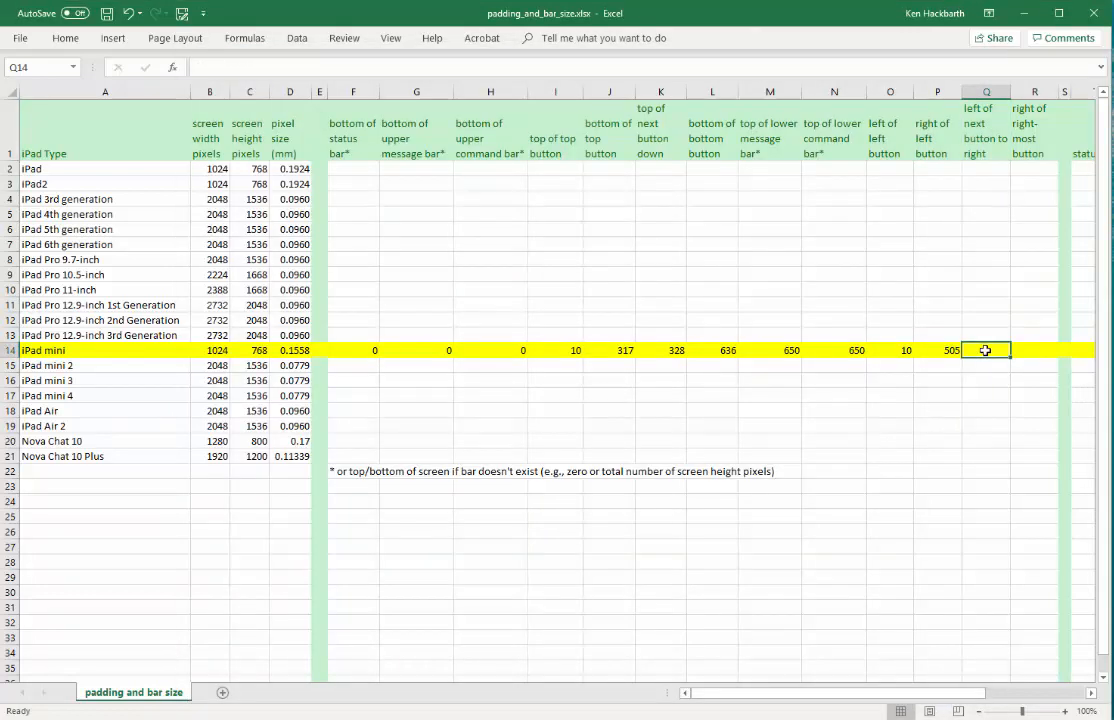
pyautogui.write('517')
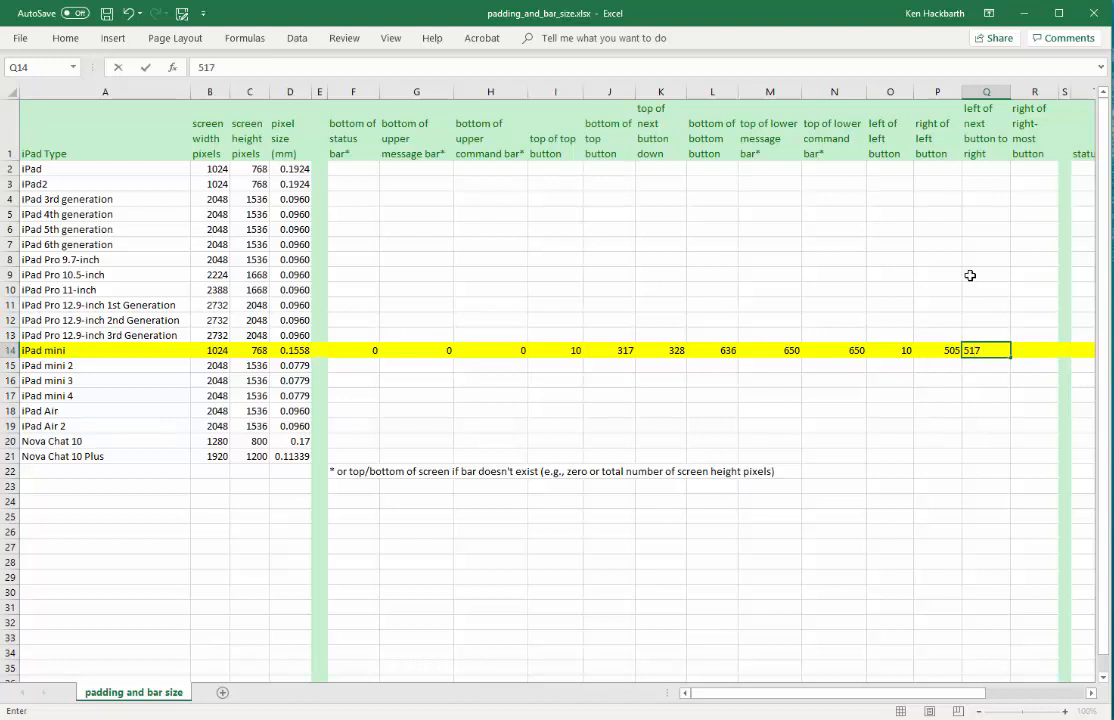
# Read the cow button's right edge in the Paint screenshot and enter 1014 as iPad mini's right of right-most button
pyautogui.click(1028, 349)
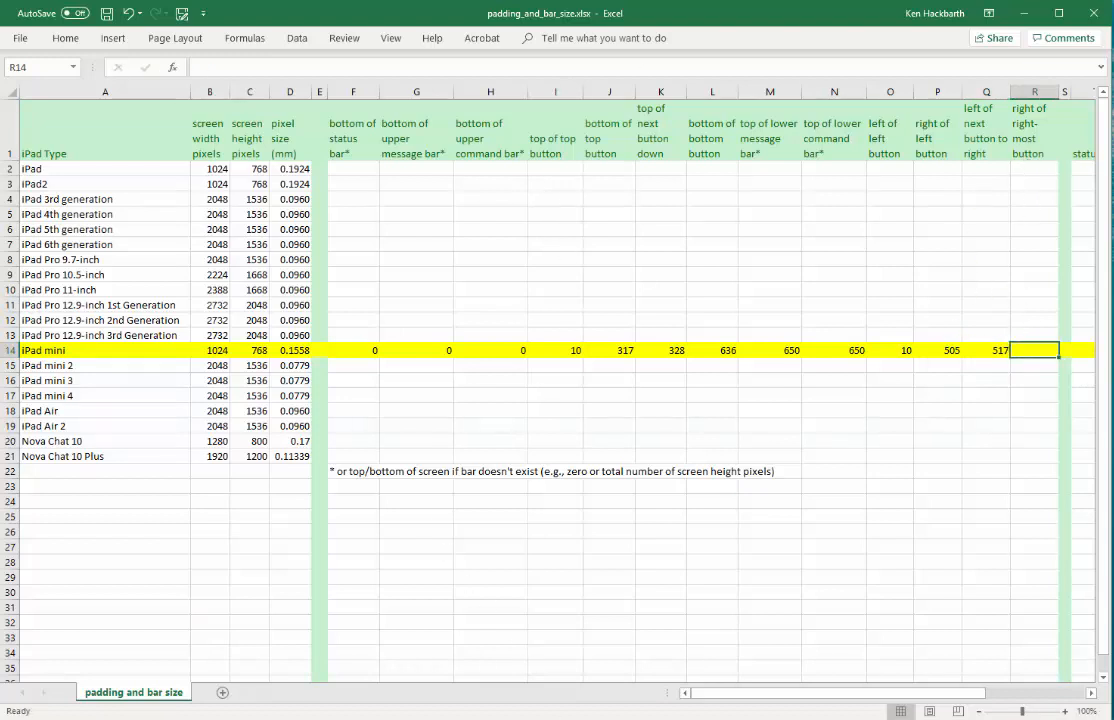
pyautogui.click(485, 690)
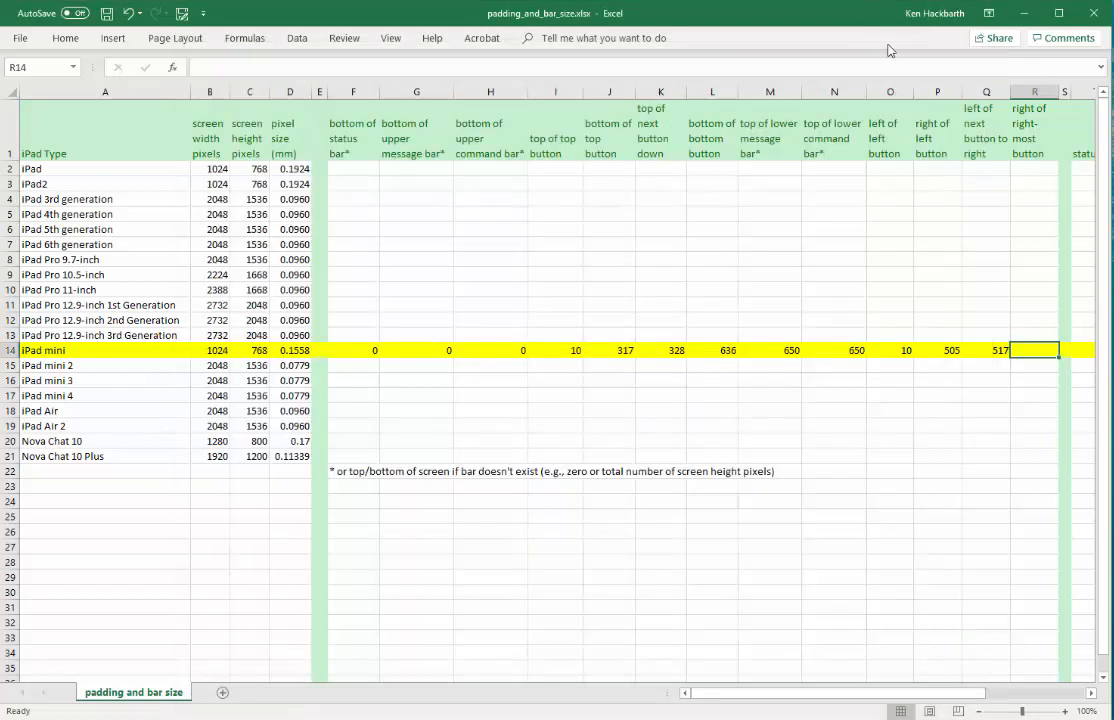
pyautogui.click(745, 14)
pyautogui.write('1')
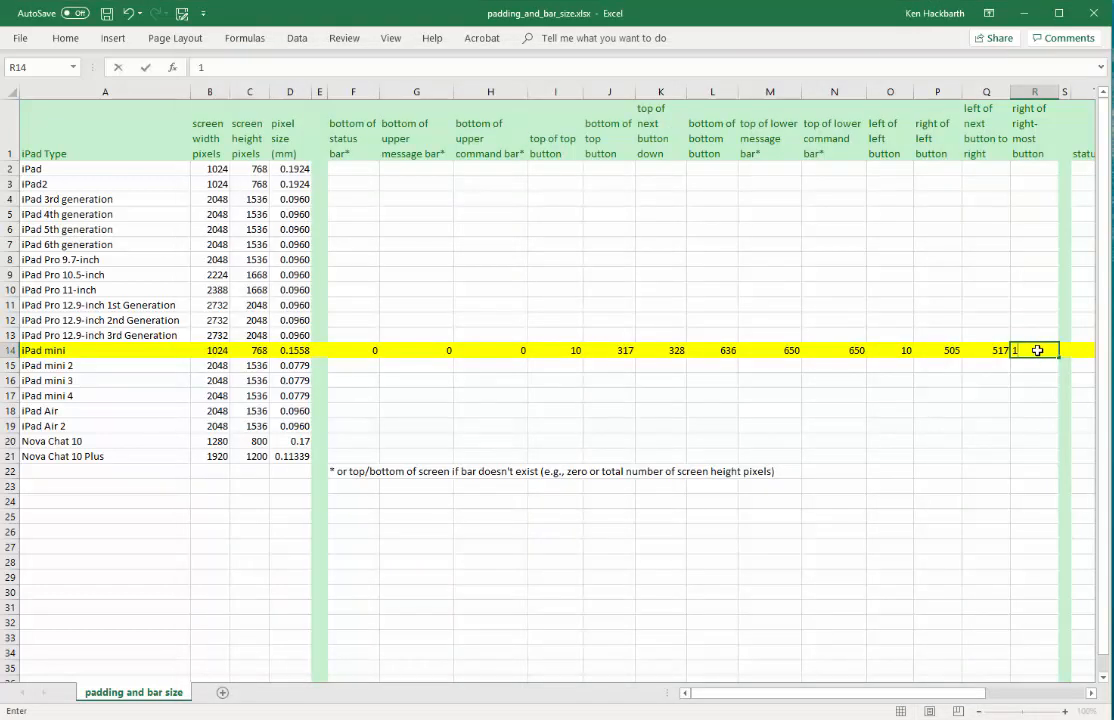
pyautogui.write('014')
pyautogui.click(990, 365)
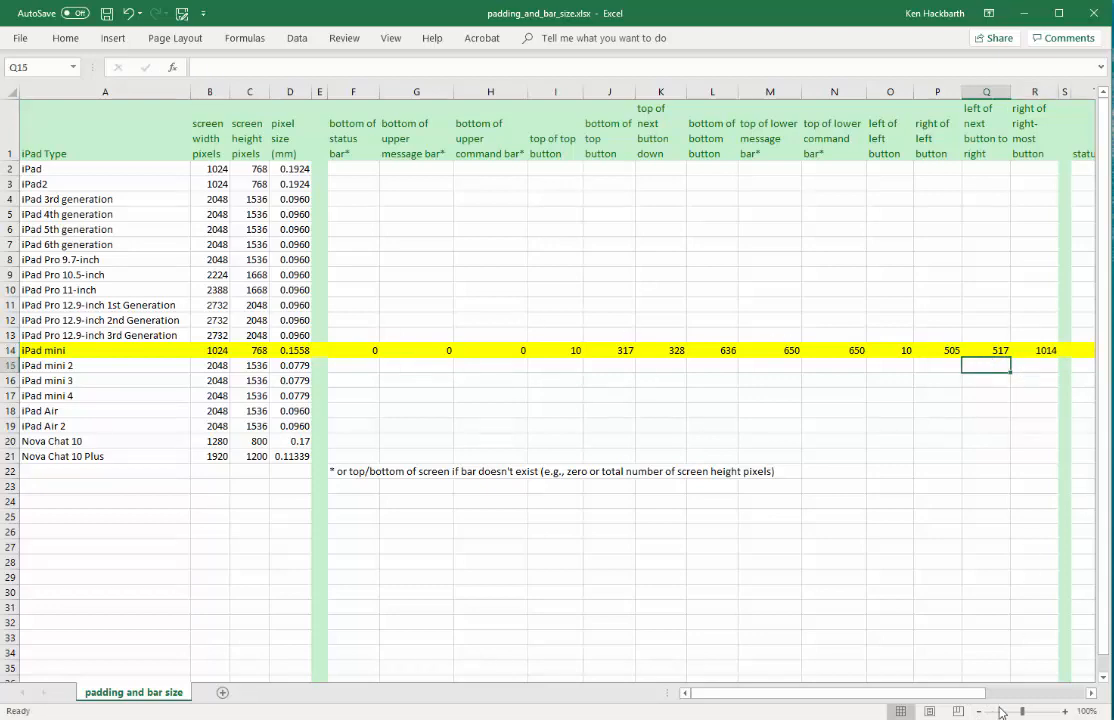
# Check iPad mini's calculated bar sizes in Excel, switch to OpenSCAD and set the keyguard's lower command bar height to 18
pyautogui.moveTo(958, 698); pyautogui.dragTo(1087, 706)
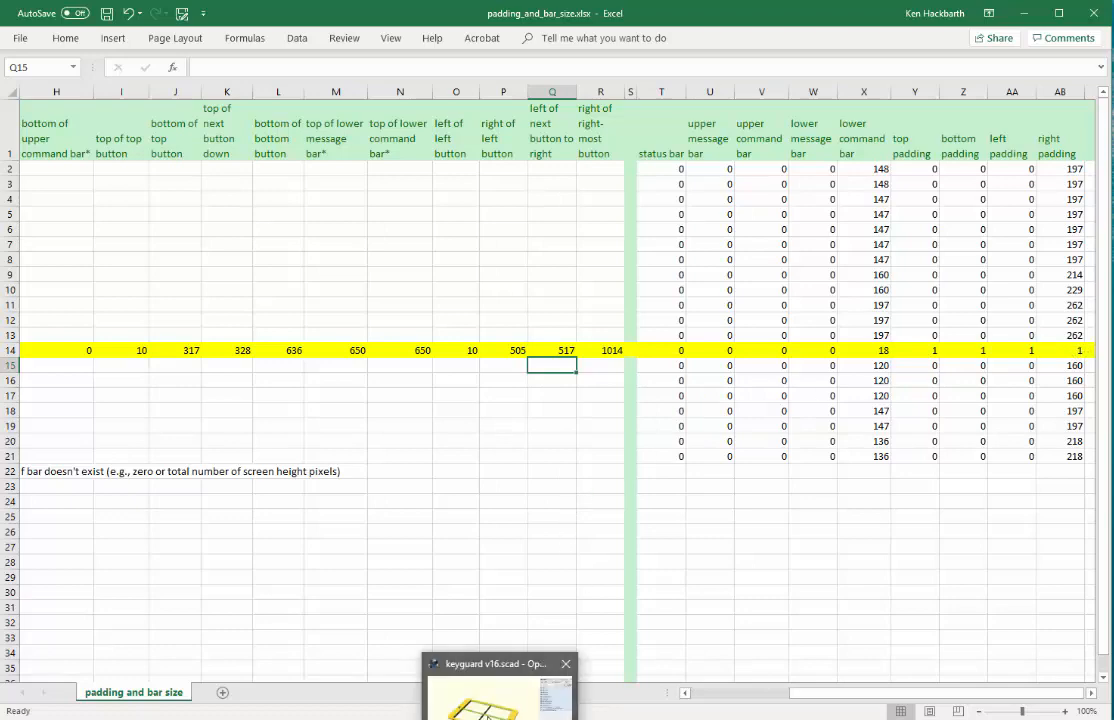
pyautogui.click(500, 700)
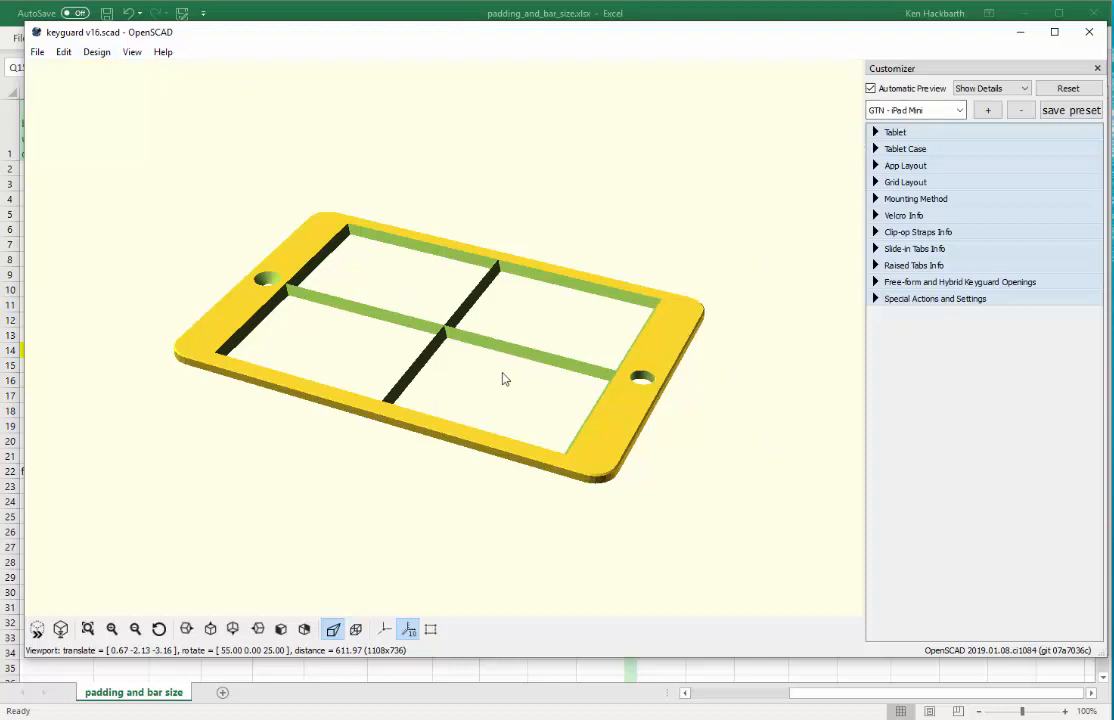
pyautogui.click(876, 166)
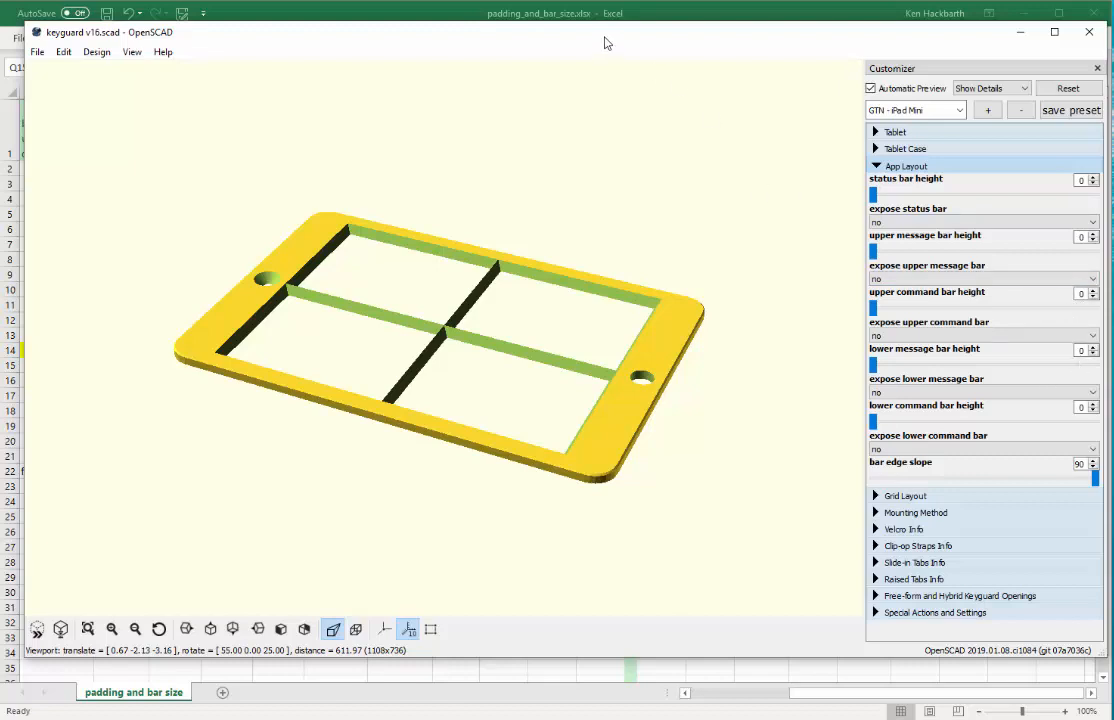
pyautogui.click(545, 15)
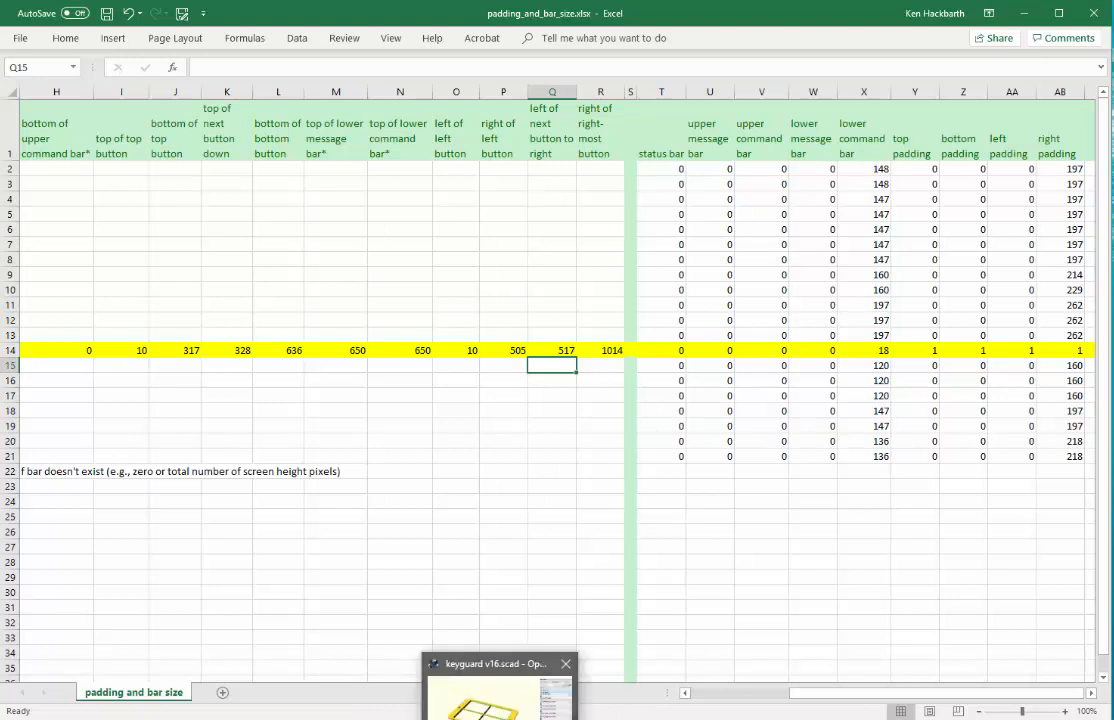
pyautogui.click(478, 690)
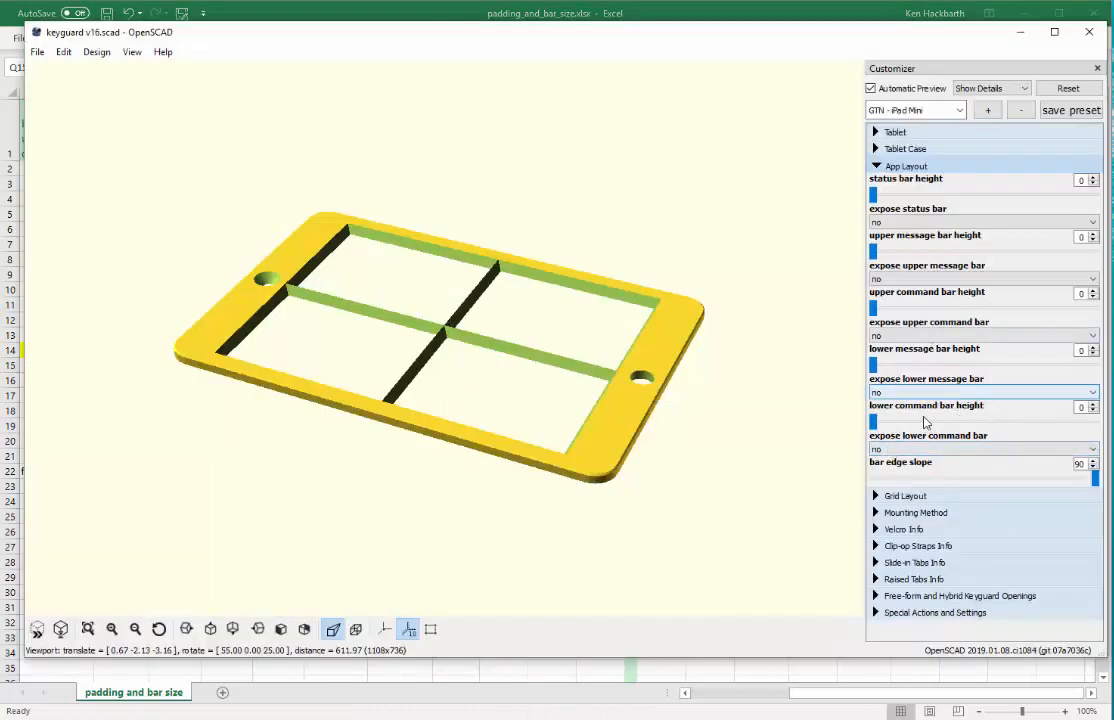
pyautogui.doubleClick(1081, 407)
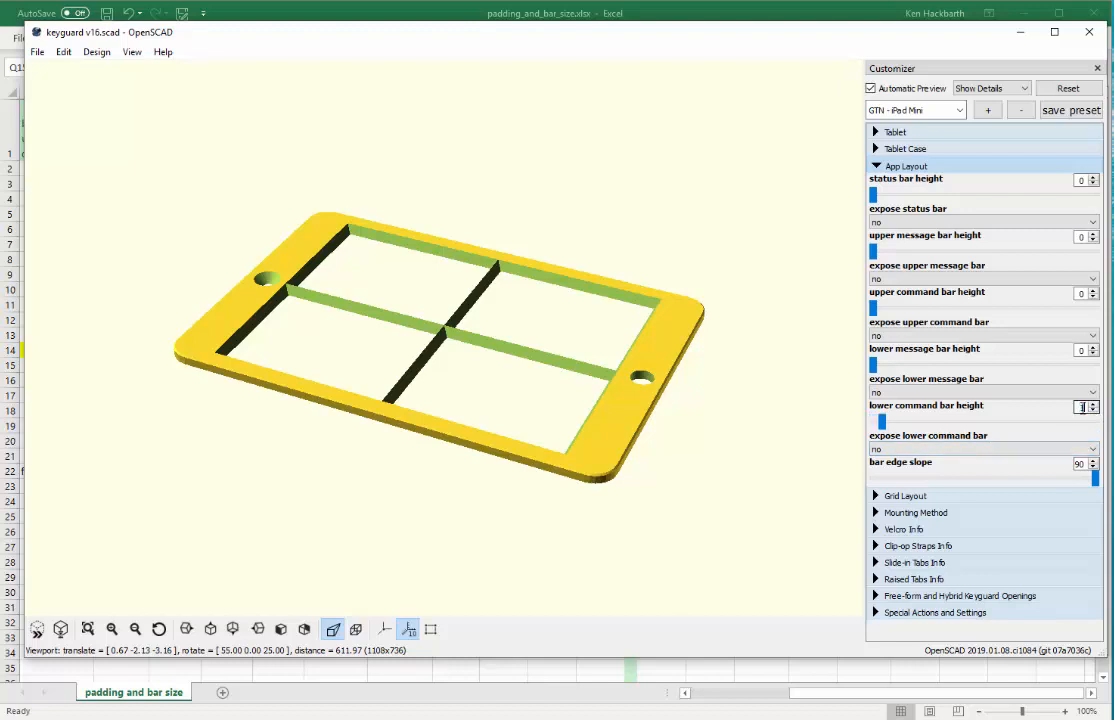
pyautogui.write('18')
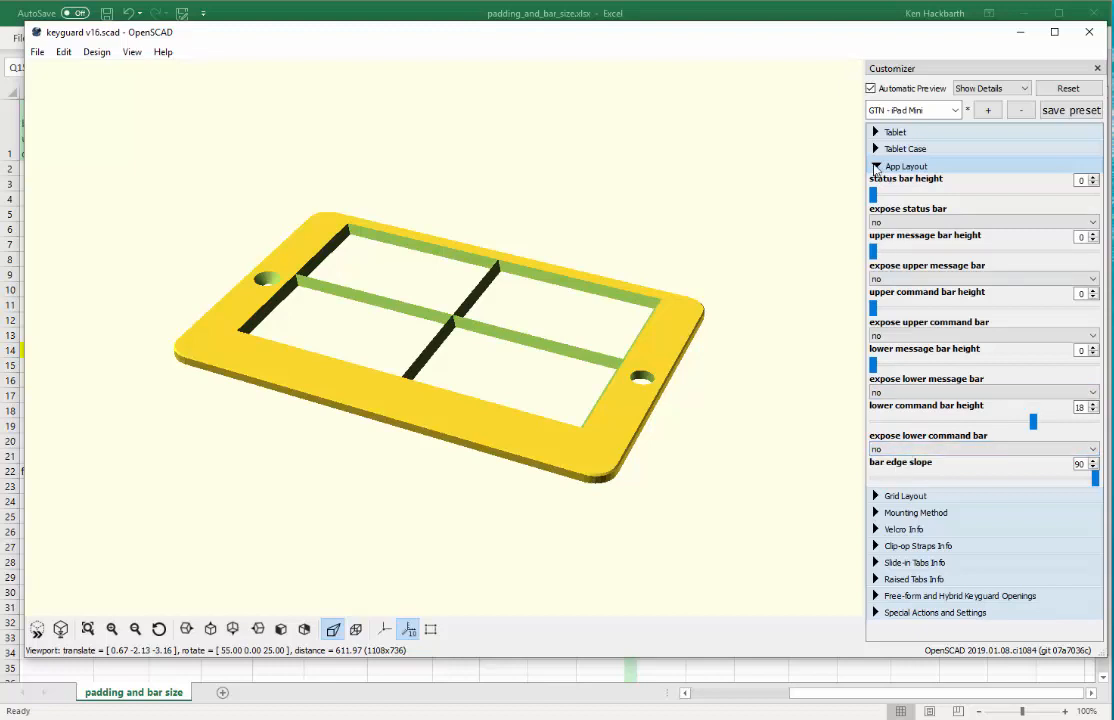
# Set the keyguard's top, bottom, left and right padding in the Grid Layout settings to 1 each
pyautogui.click(876, 166)
pyautogui.click(876, 182)
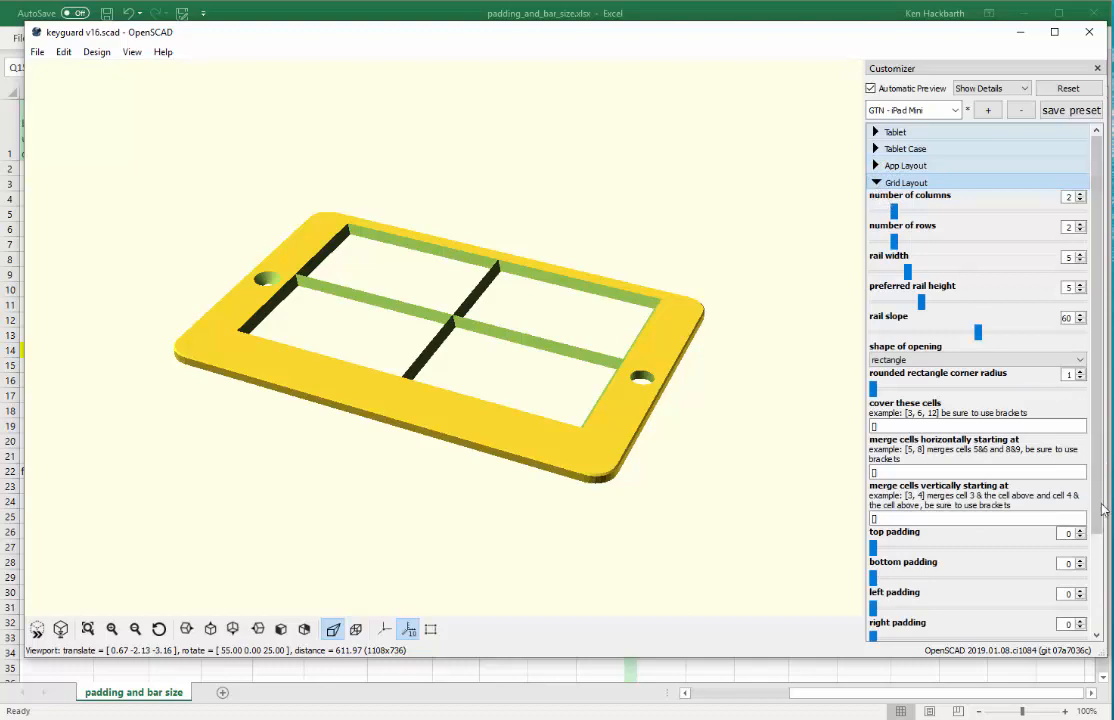
pyautogui.scroll(-2, 1100, 585)
pyautogui.scroll(1, 1104, 590)
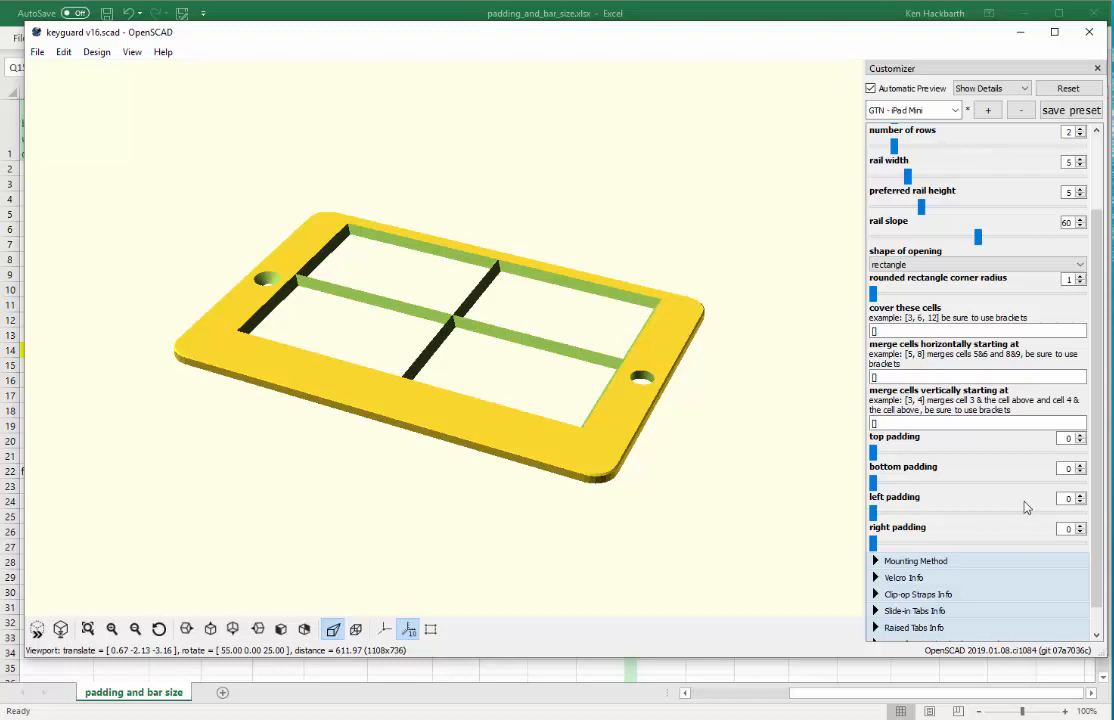
pyautogui.doubleClick(1068, 438)
pyautogui.write('1')
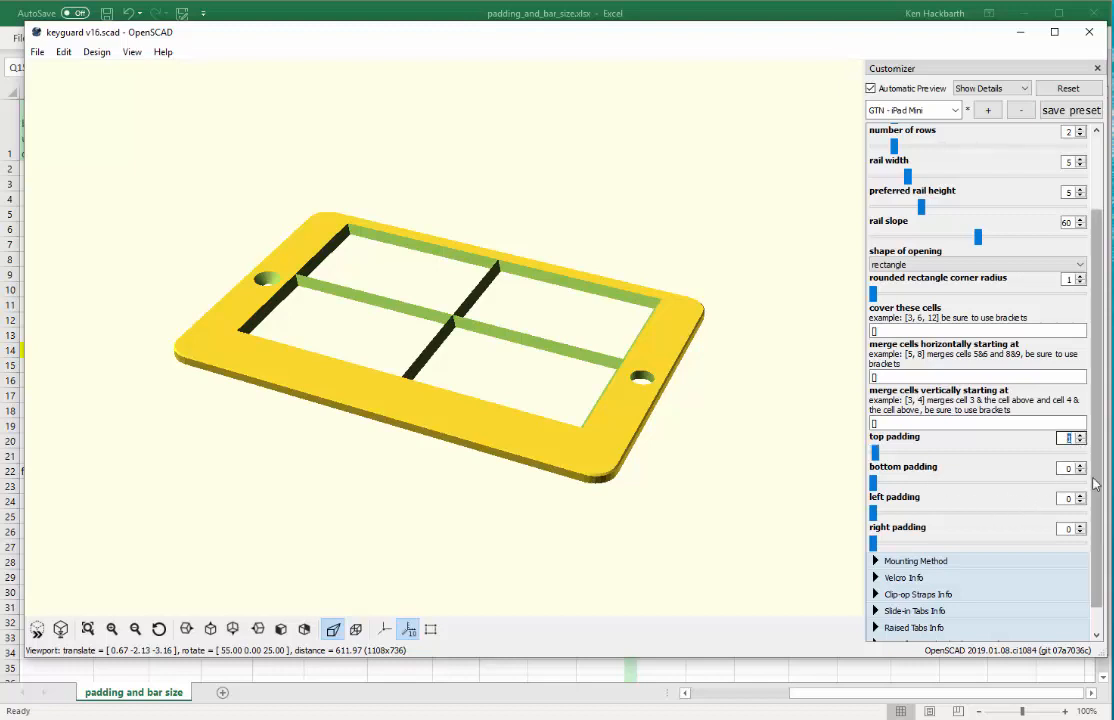
pyautogui.doubleClick(1068, 468)
pyautogui.write('1')
pyautogui.doubleClick(1068, 498)
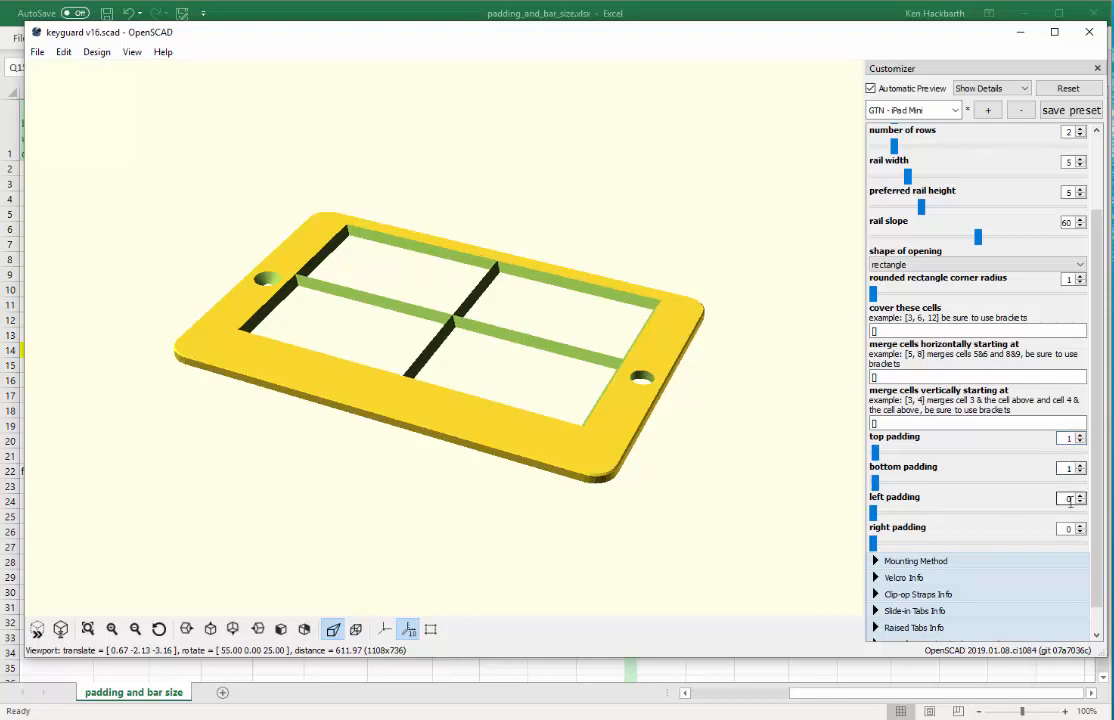
pyautogui.write('1')
pyautogui.doubleClick(1067, 529)
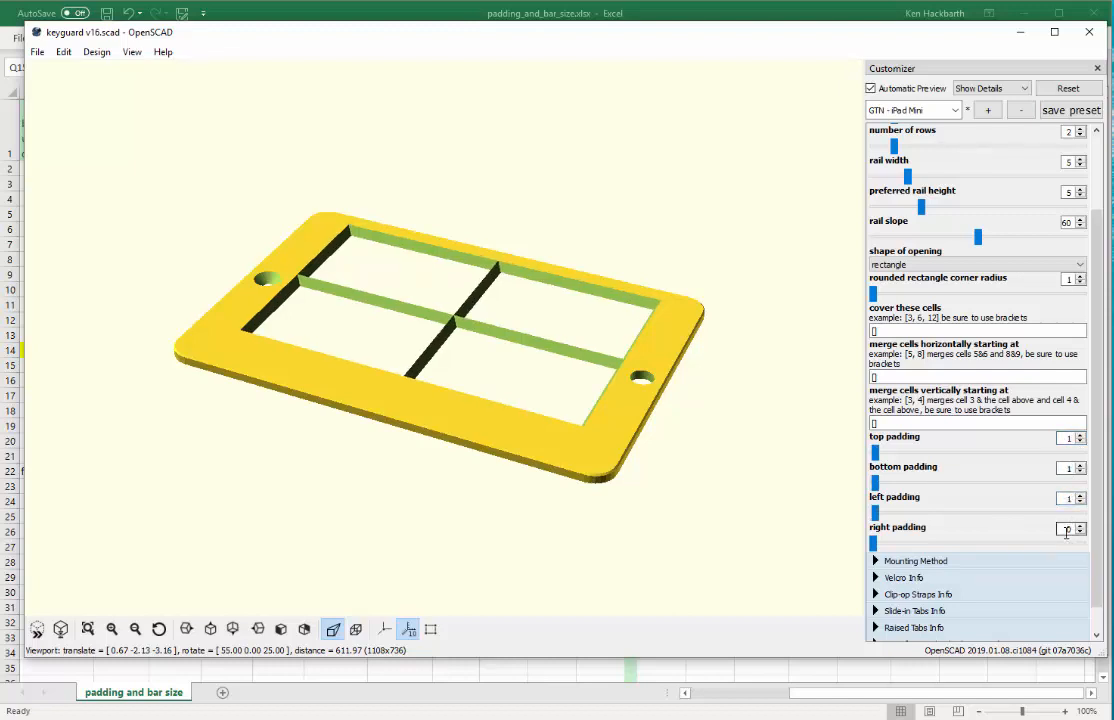
pyautogui.write('1')
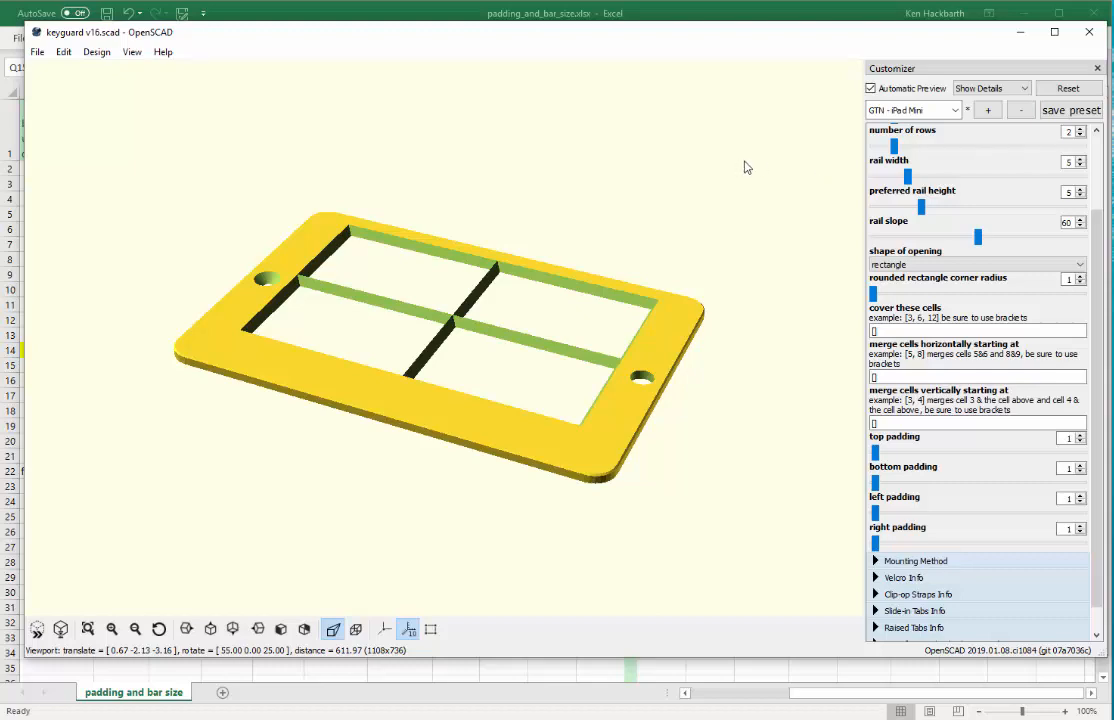
# Switch to Excel, check the TouchChat iPad2 screenshot in Paint, and highlight the iPad2 row in yellow
pyautogui.click(580, 14)
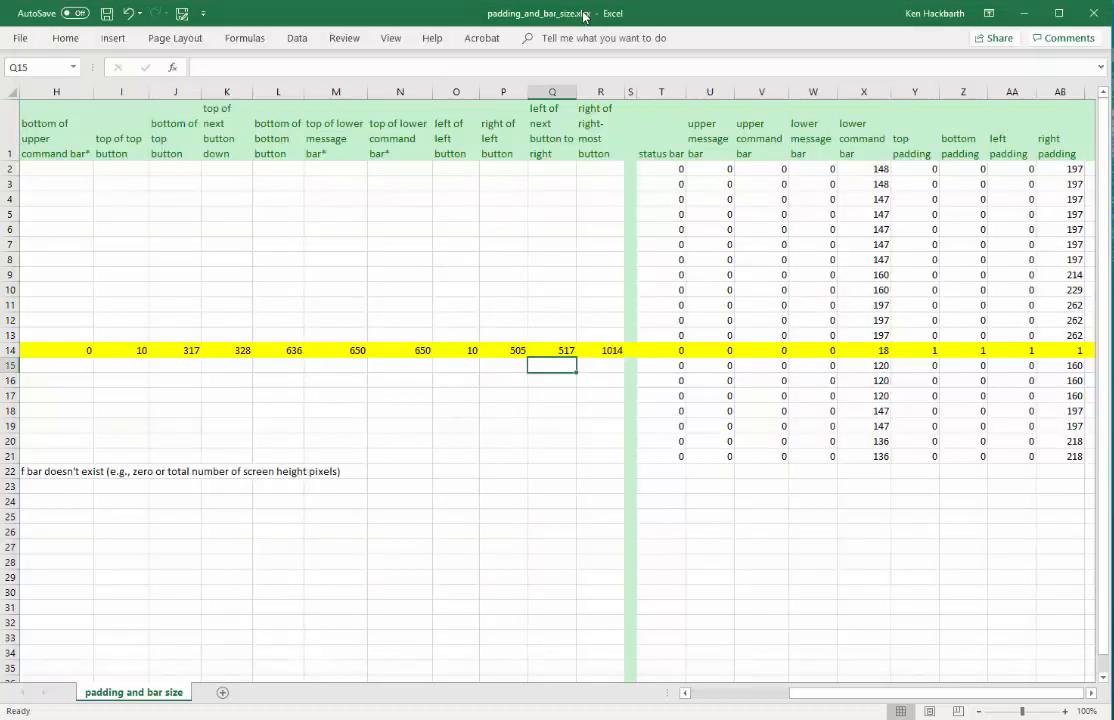
pyautogui.moveTo(798, 701); pyautogui.dragTo(704, 701)
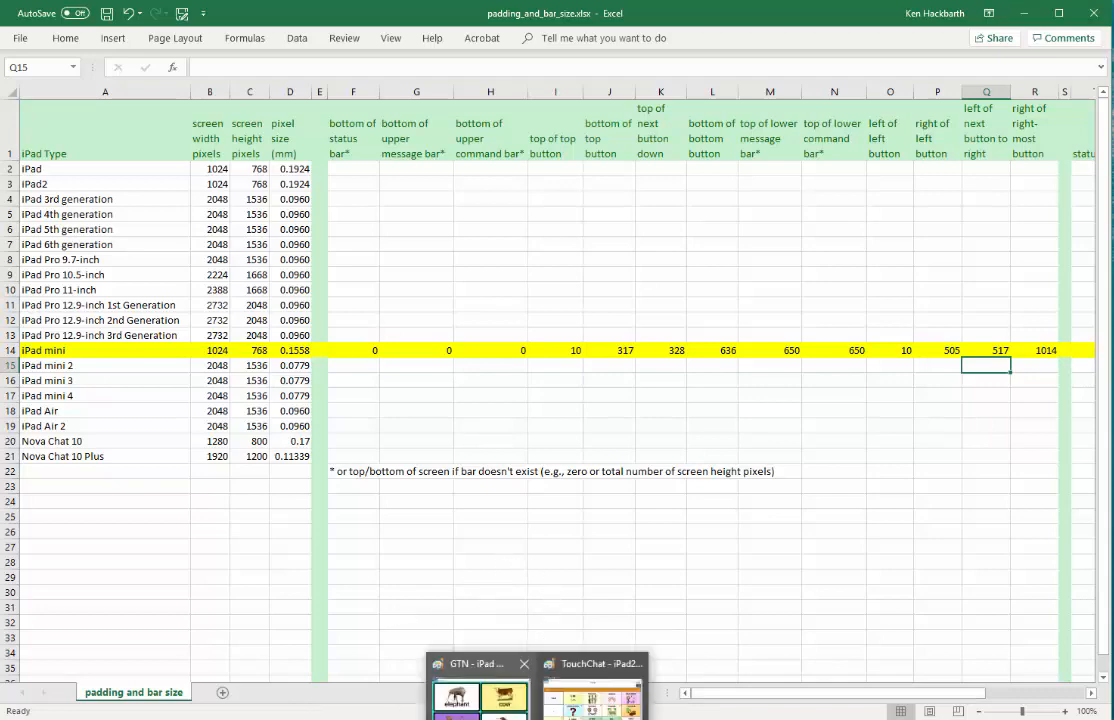
pyautogui.click(592, 680)
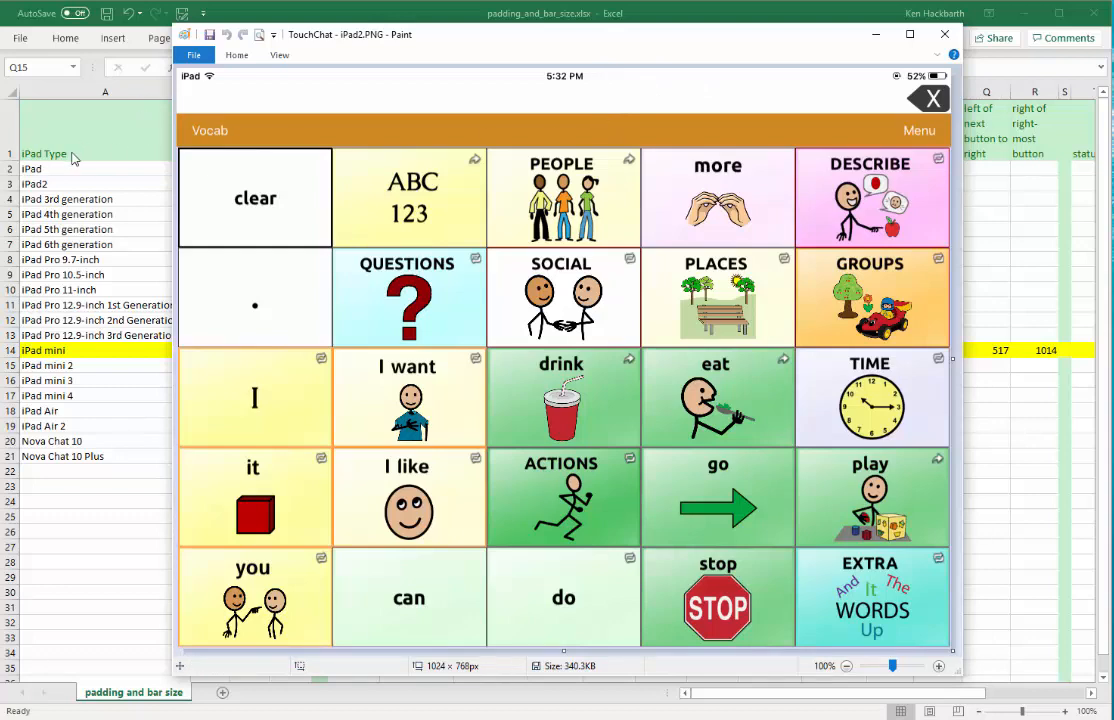
pyautogui.click(265, 14)
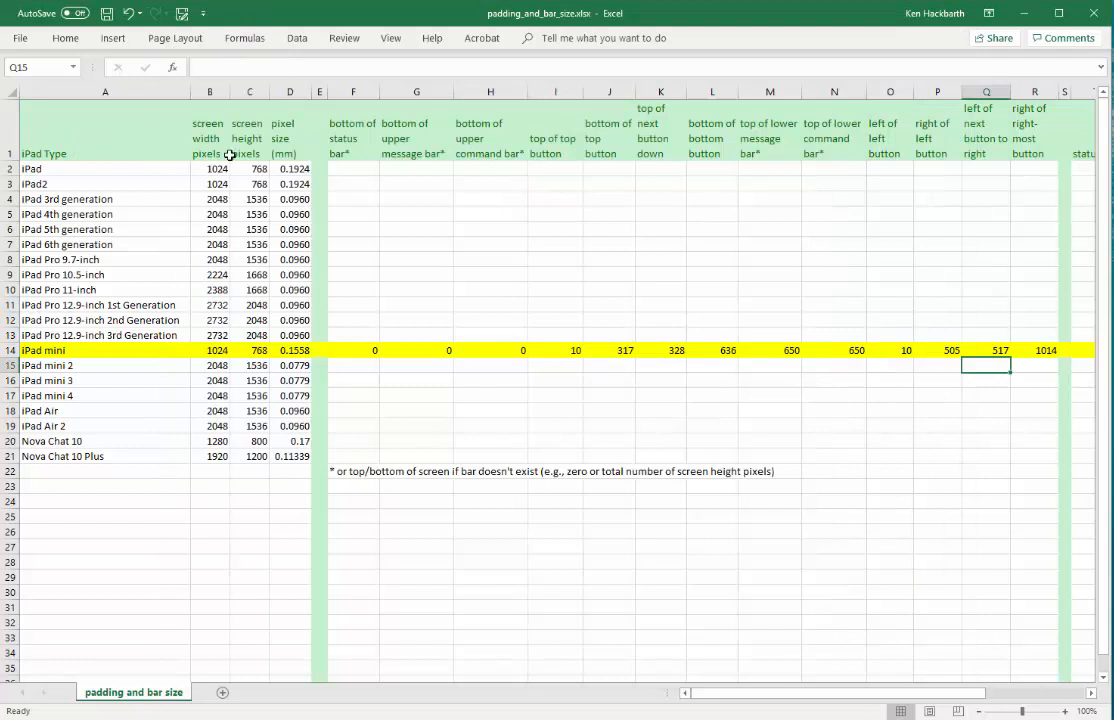
pyautogui.click(8, 183)
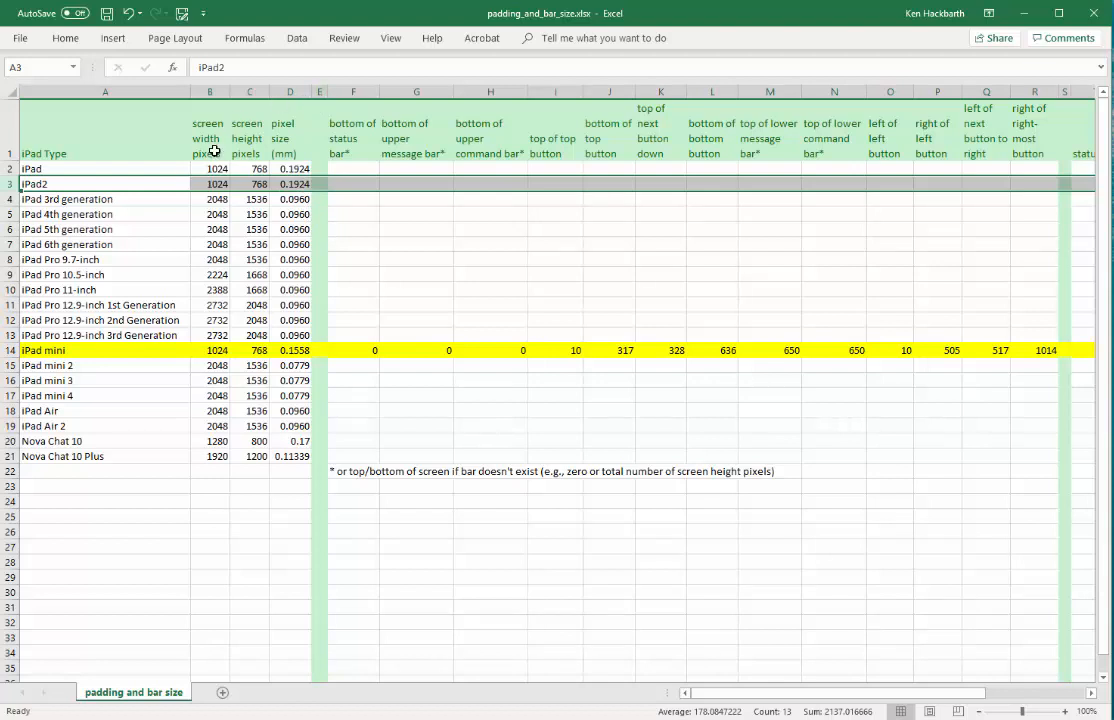
pyautogui.click(60, 38)
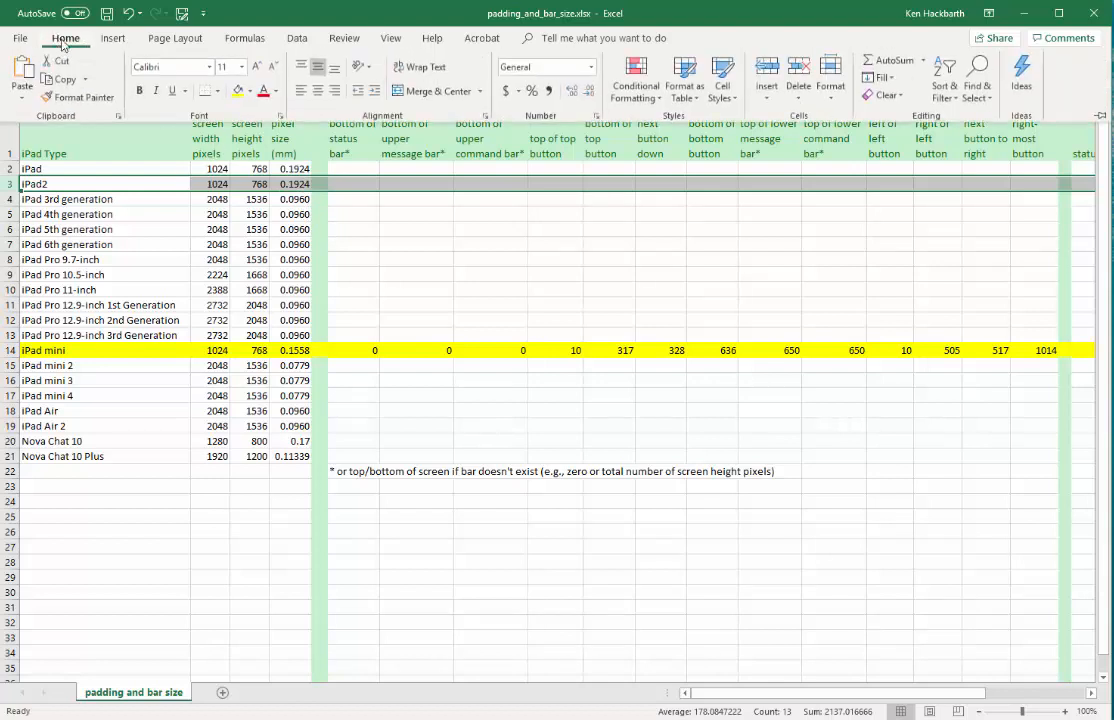
pyautogui.click(238, 91)
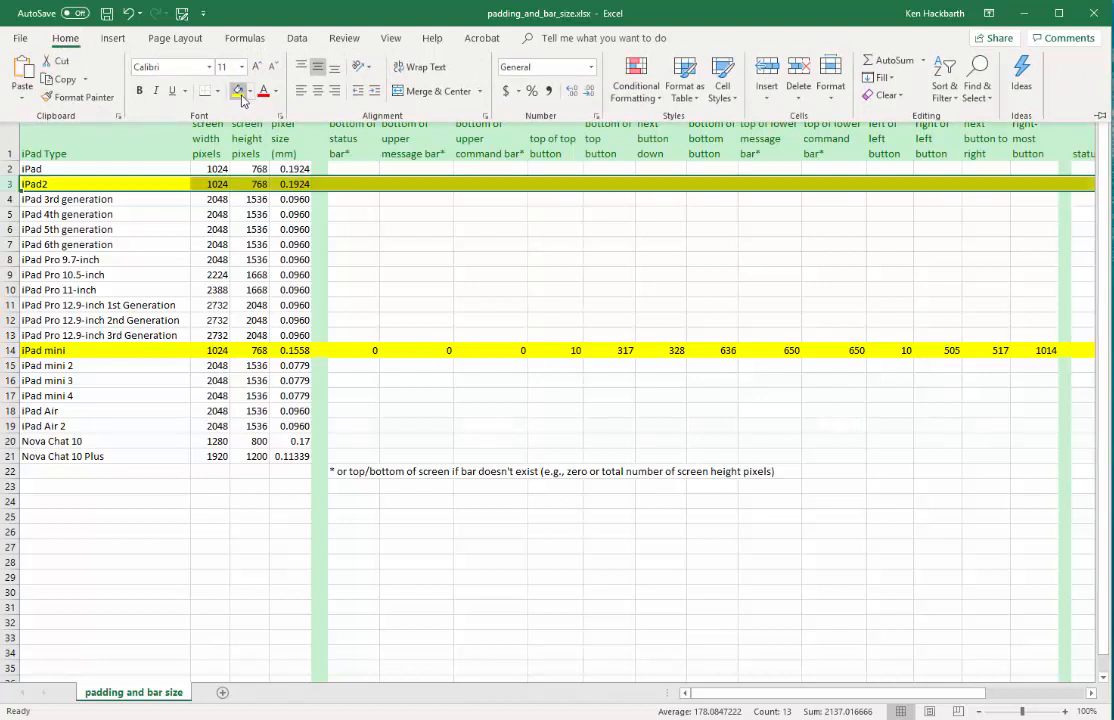
pyautogui.click(356, 192)
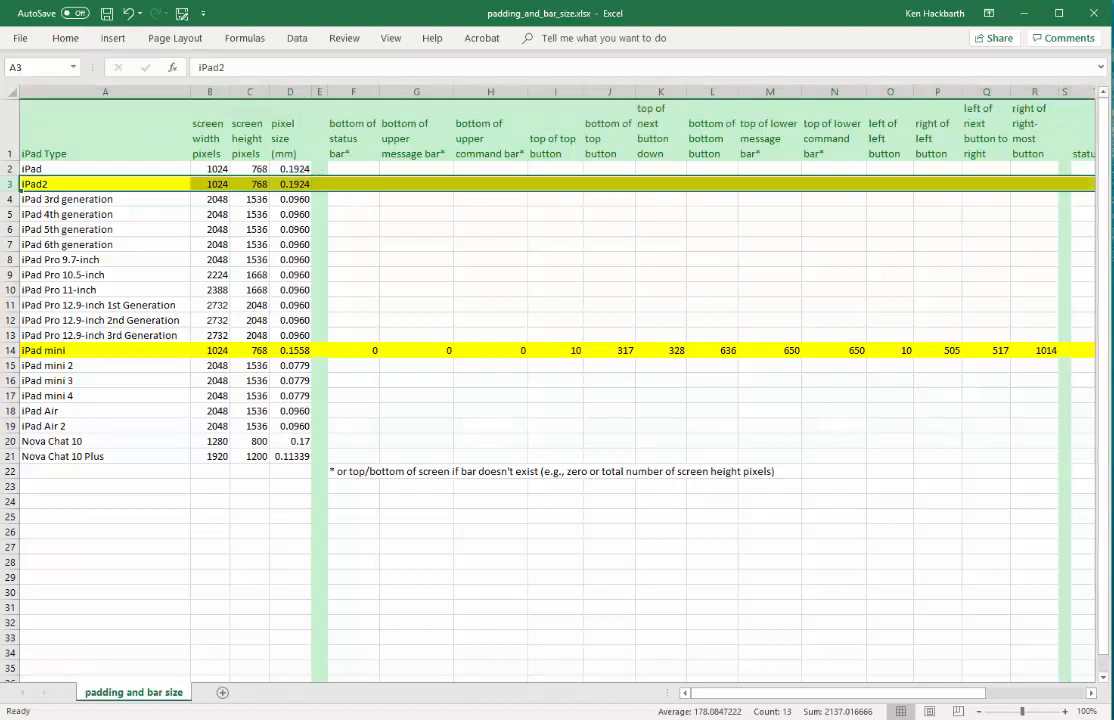
# Read the status bar's bottom edge in the TouchChat screenshot in Paint and enter 18 as iPad2's bottom of status bar in Excel
pyautogui.moveTo(537, 718)
pyautogui.click(592, 695)
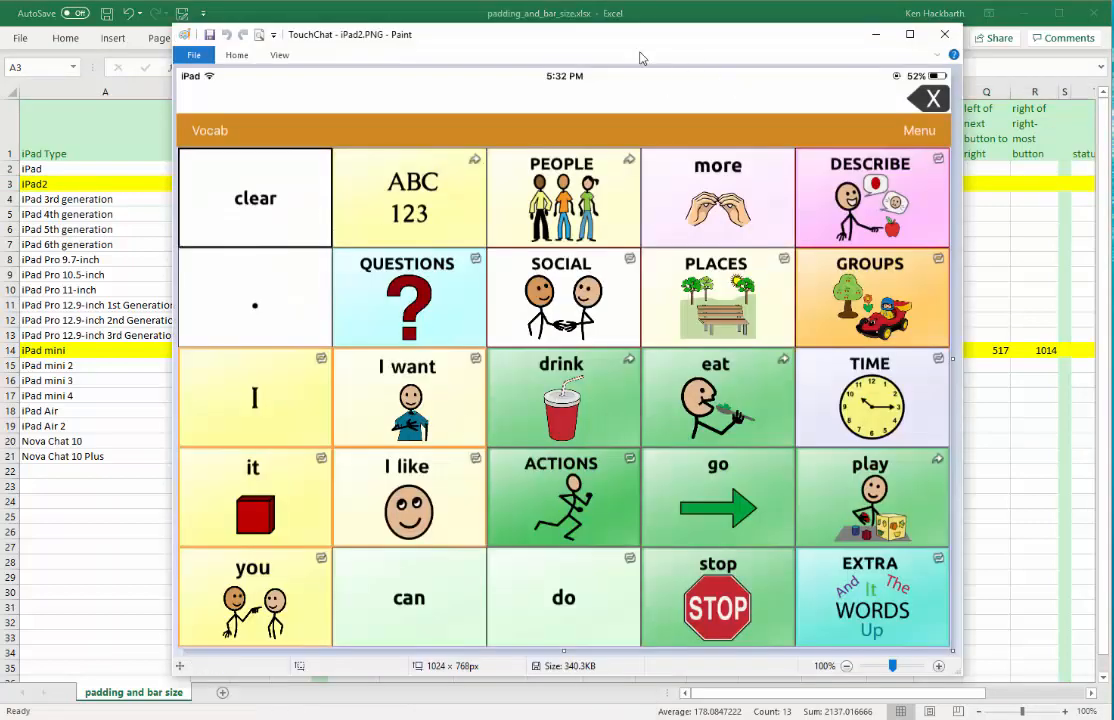
pyautogui.moveTo(641, 58)
pyautogui.mouseDown()
pyautogui.moveTo(643, 249)
pyautogui.moveTo(672, 60)
pyautogui.moveTo(659, 64)
pyautogui.mouseUp()
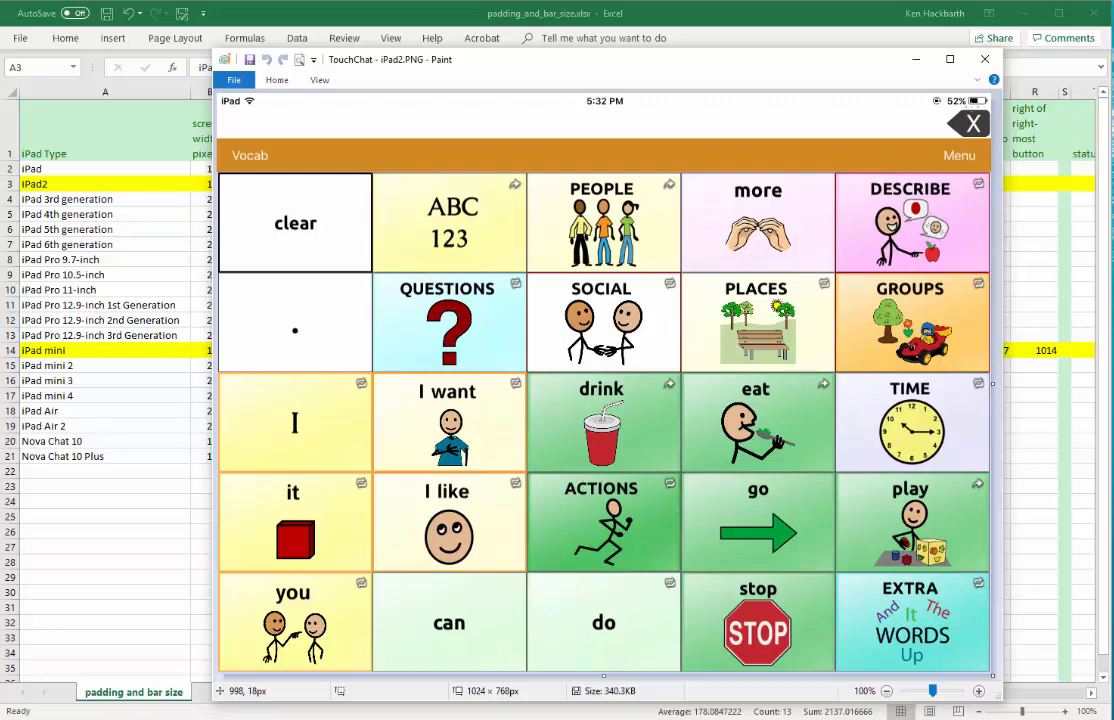
pyautogui.click(330, 26)
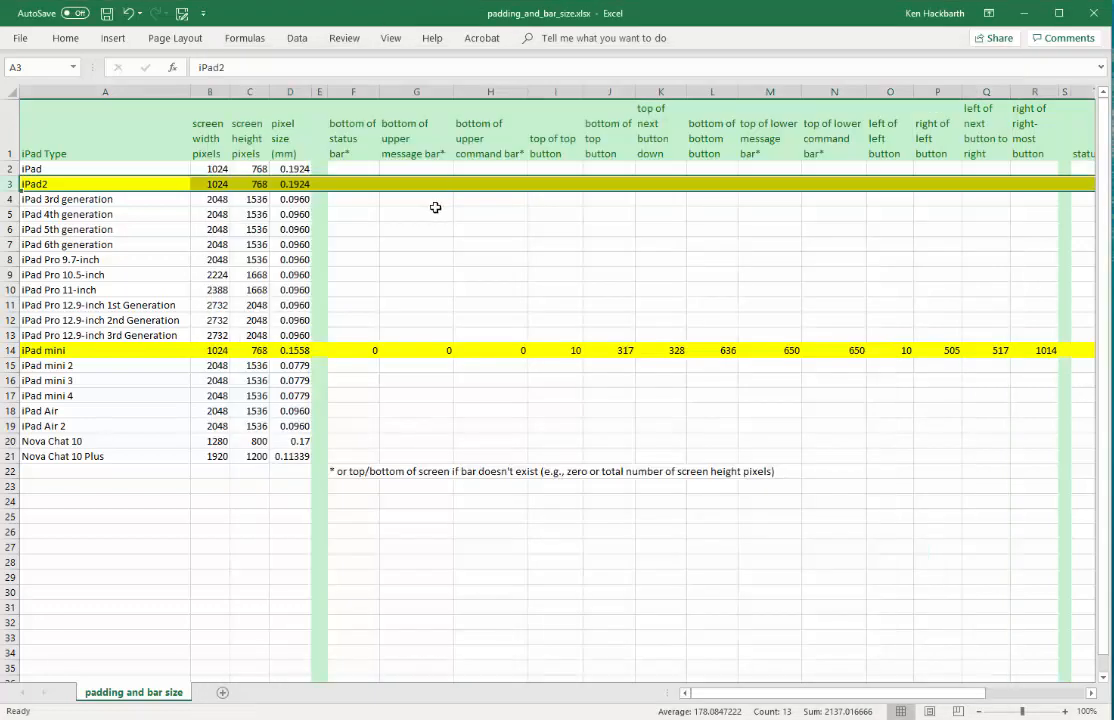
pyautogui.click(360, 183)
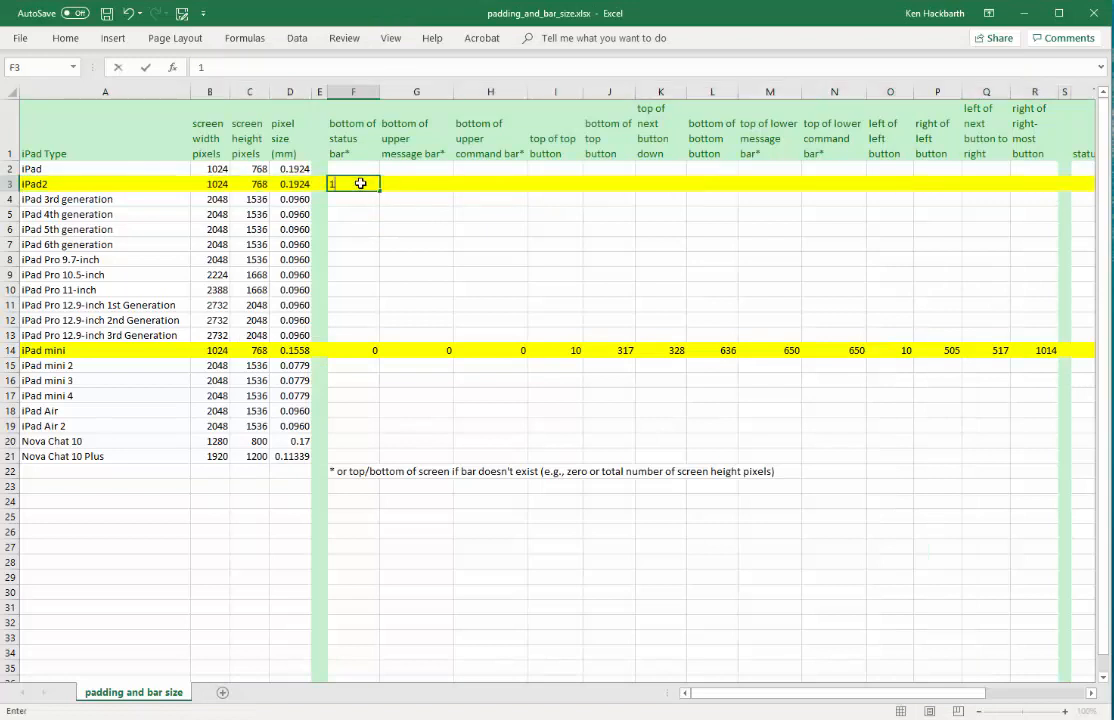
pyautogui.write('18')
# Read the message bar's bottom edge in the Paint screenshot and enter 60 as iPad2's bottom of upper message bar
pyautogui.click(418, 186)
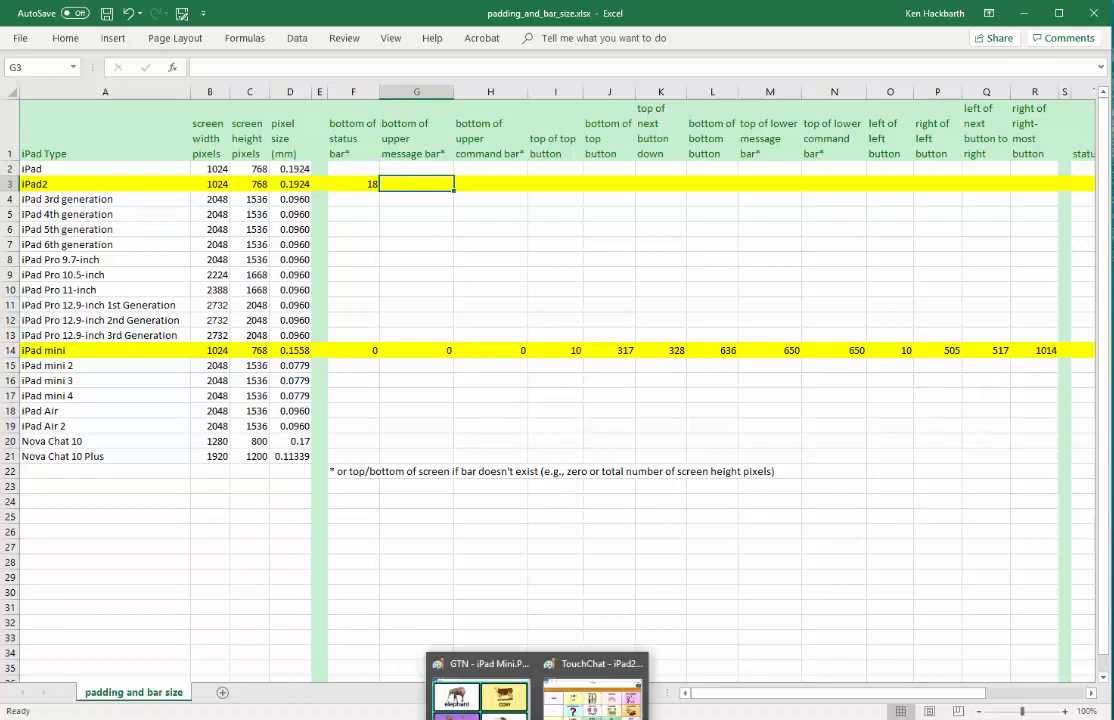
pyautogui.click(590, 695)
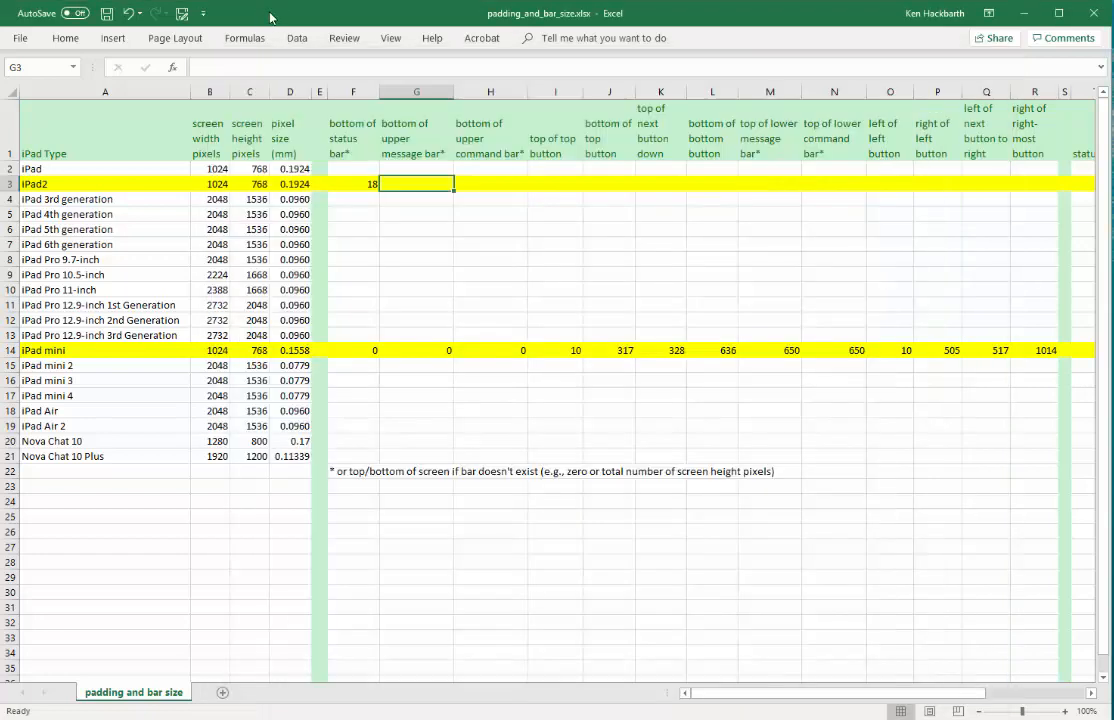
pyautogui.click(237, 15)
pyautogui.write('60')
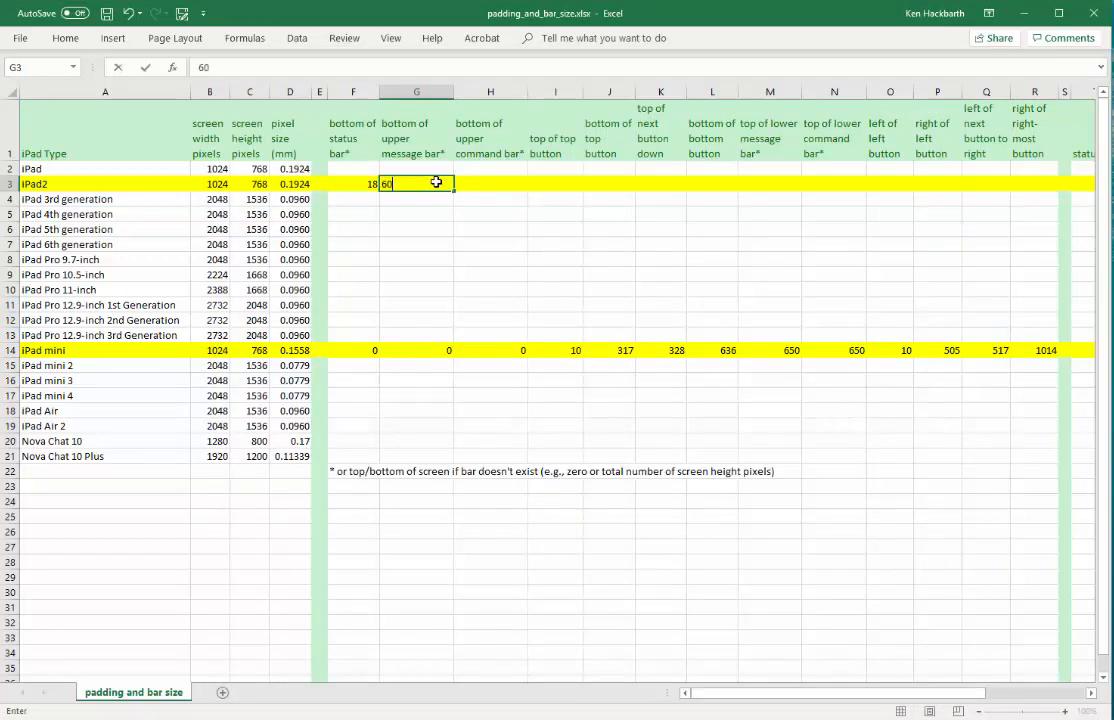
# Read the orange command bar's bottom edge in the Paint screenshot and enter 104 as iPad2's bottom of upper command bar
pyautogui.click(490, 180)
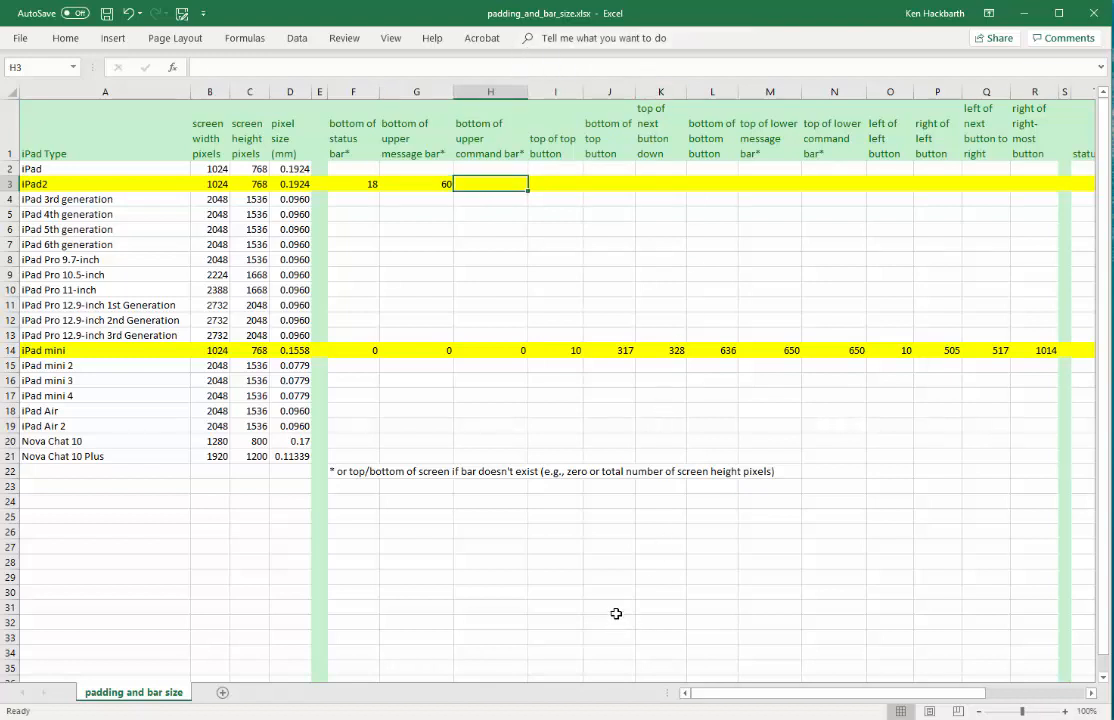
pyautogui.click(609, 691)
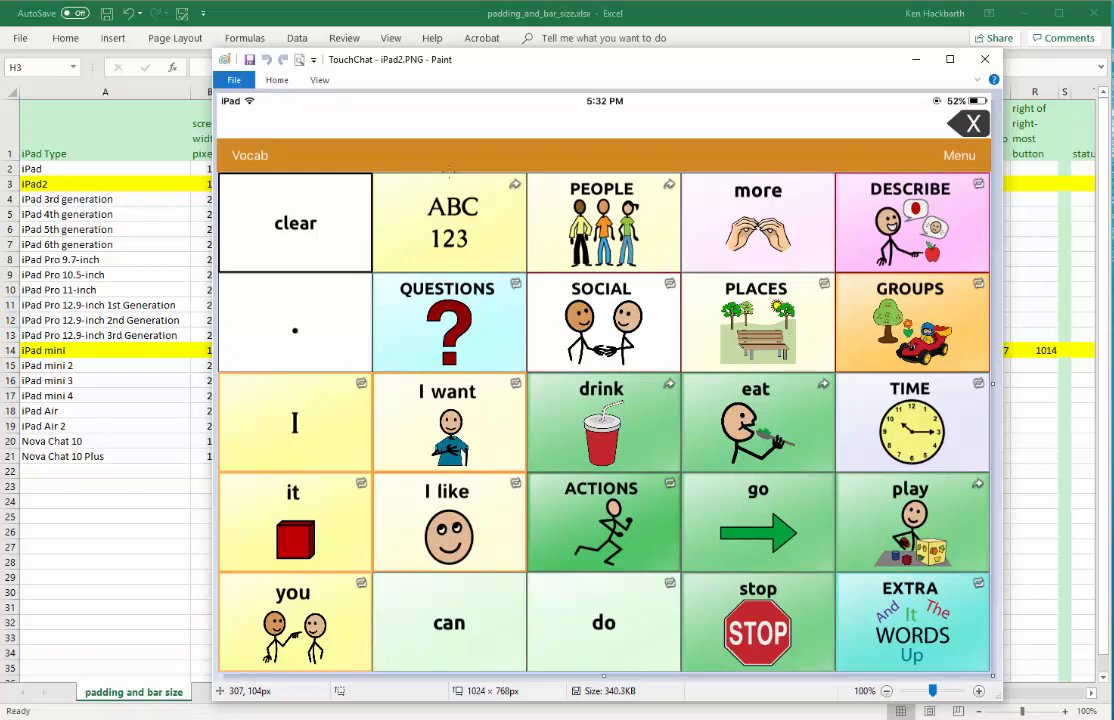
pyautogui.click(414, 23)
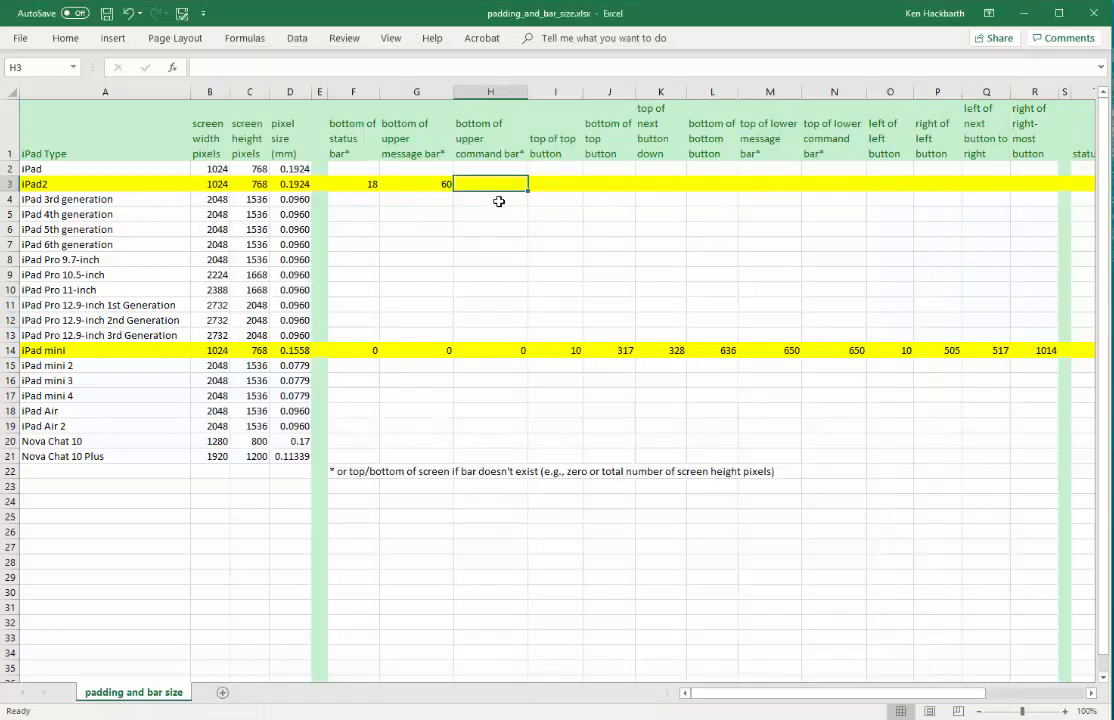
pyautogui.write('104')
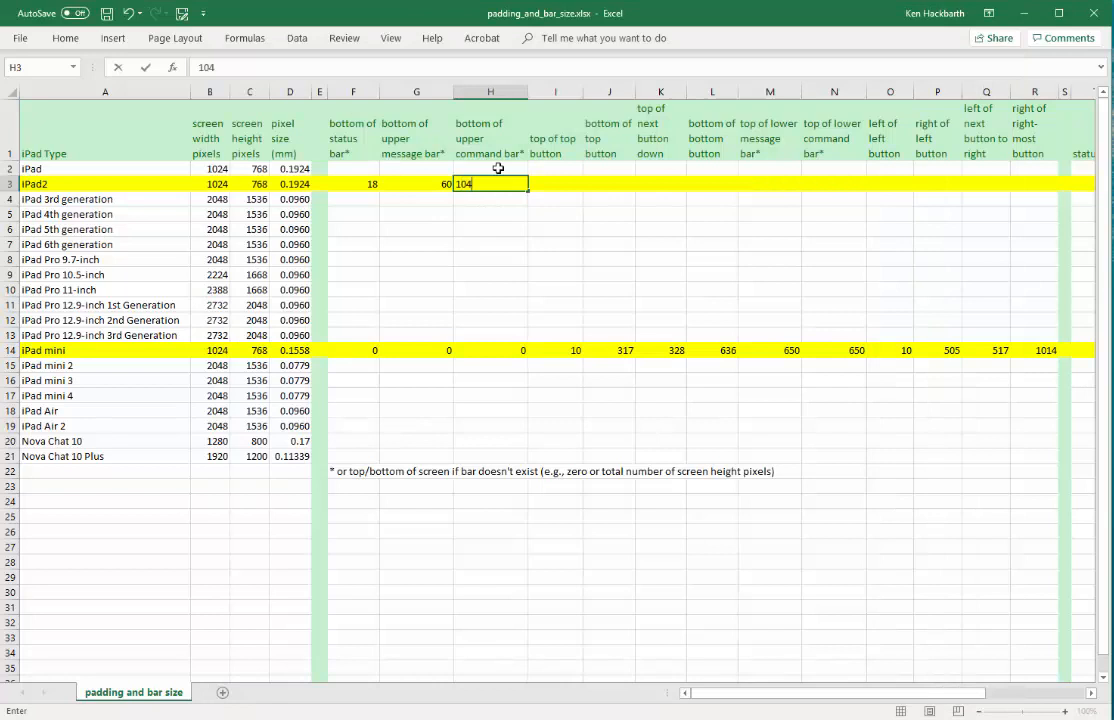
pyautogui.click(546, 183)
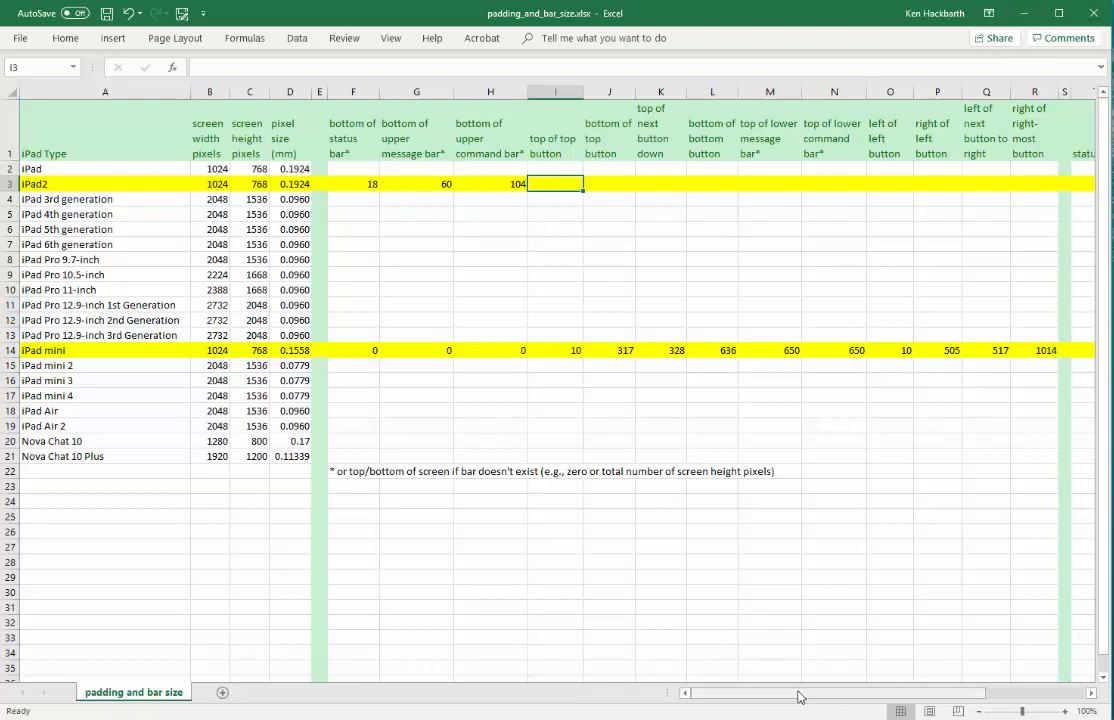
# Check iPad2's calculated bar sizes in Excel, switch to OpenSCAD and load the TouchChat - iPad 2 preset, discarding the unsaved preset changes
pyautogui.moveTo(800, 695); pyautogui.dragTo(900, 695)
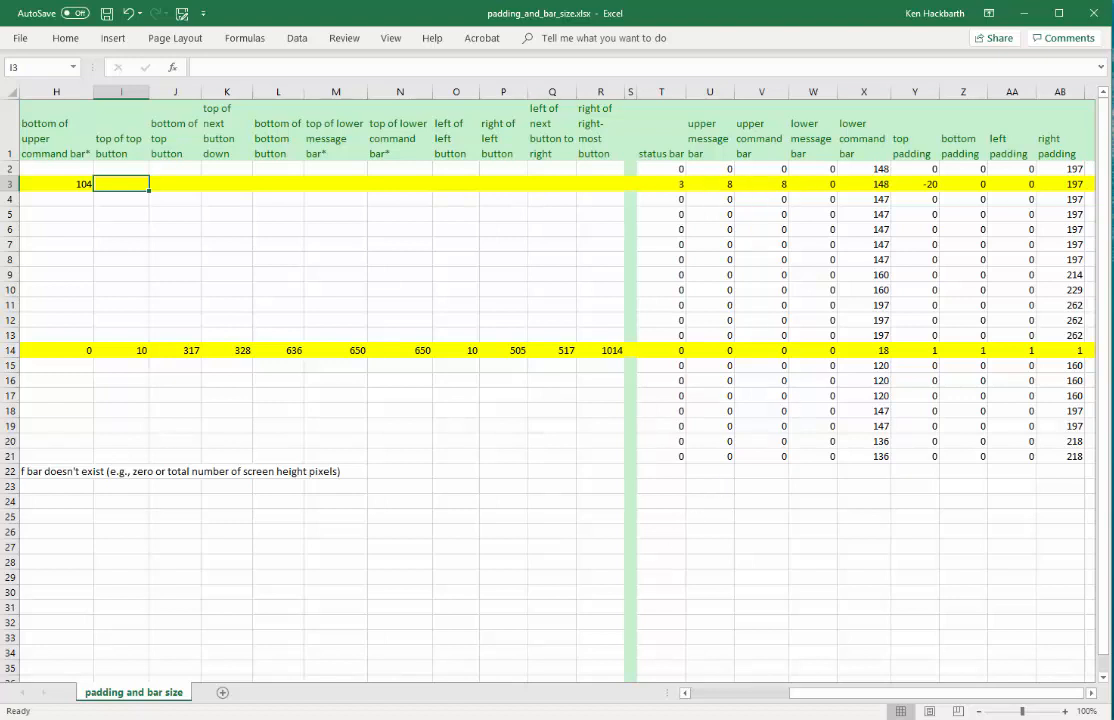
pyautogui.click(500, 705)
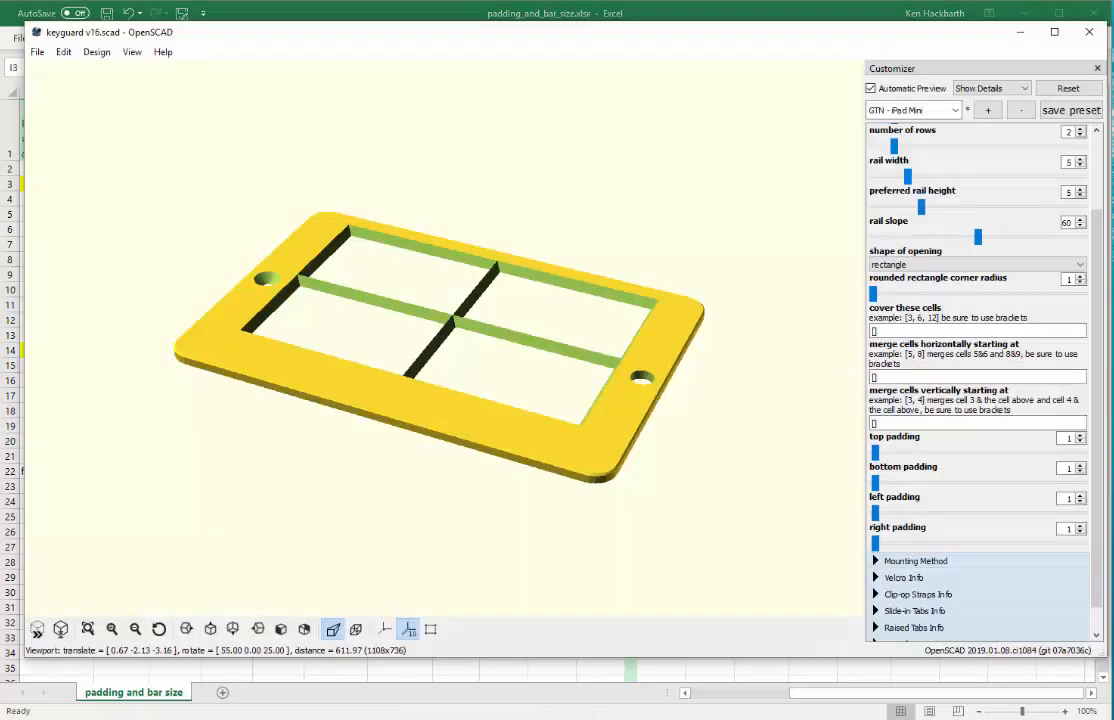
pyautogui.click(955, 110)
pyautogui.click(923, 136)
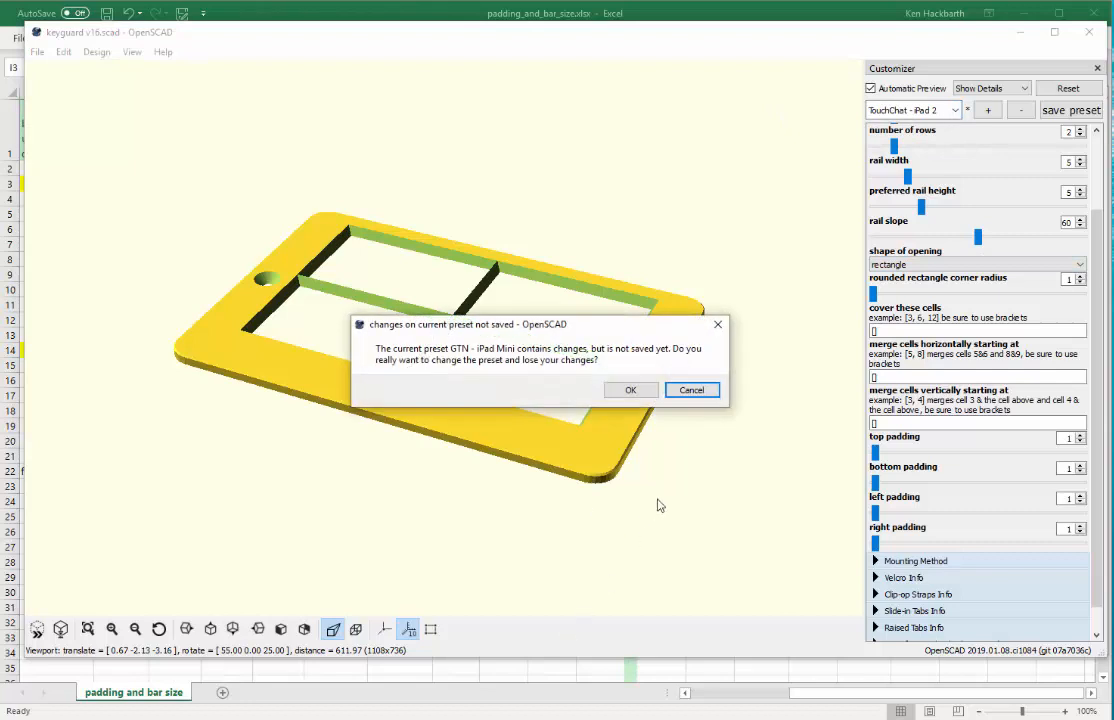
pyautogui.click(628, 391)
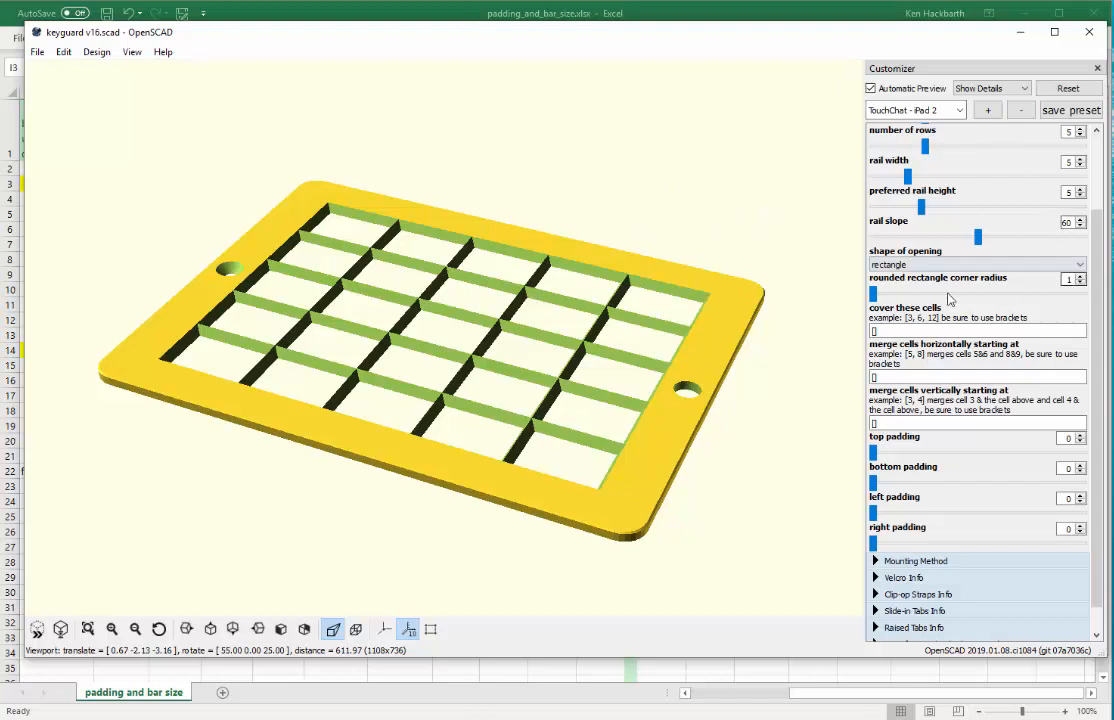
# Recheck iPad2's bar sizes in Excel and set the status bar height to 3 in OpenSCAD's App Layout settings
pyautogui.moveTo(1099, 321); pyautogui.dragTo(1096, 226)
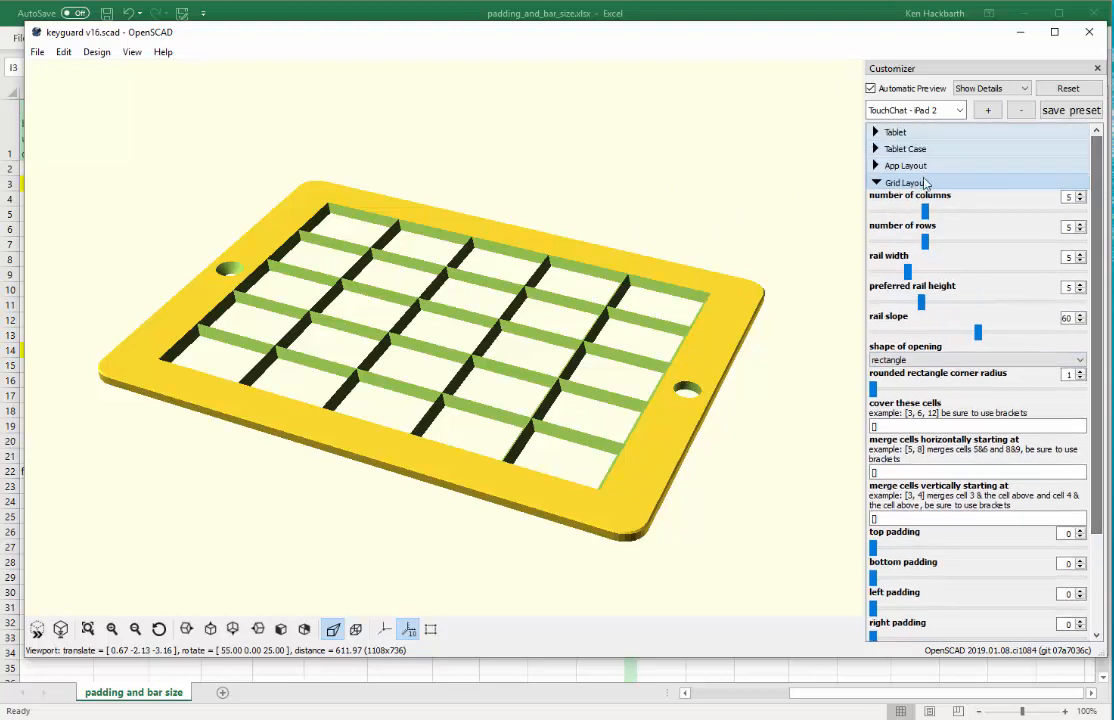
pyautogui.click(876, 179)
pyautogui.click(875, 168)
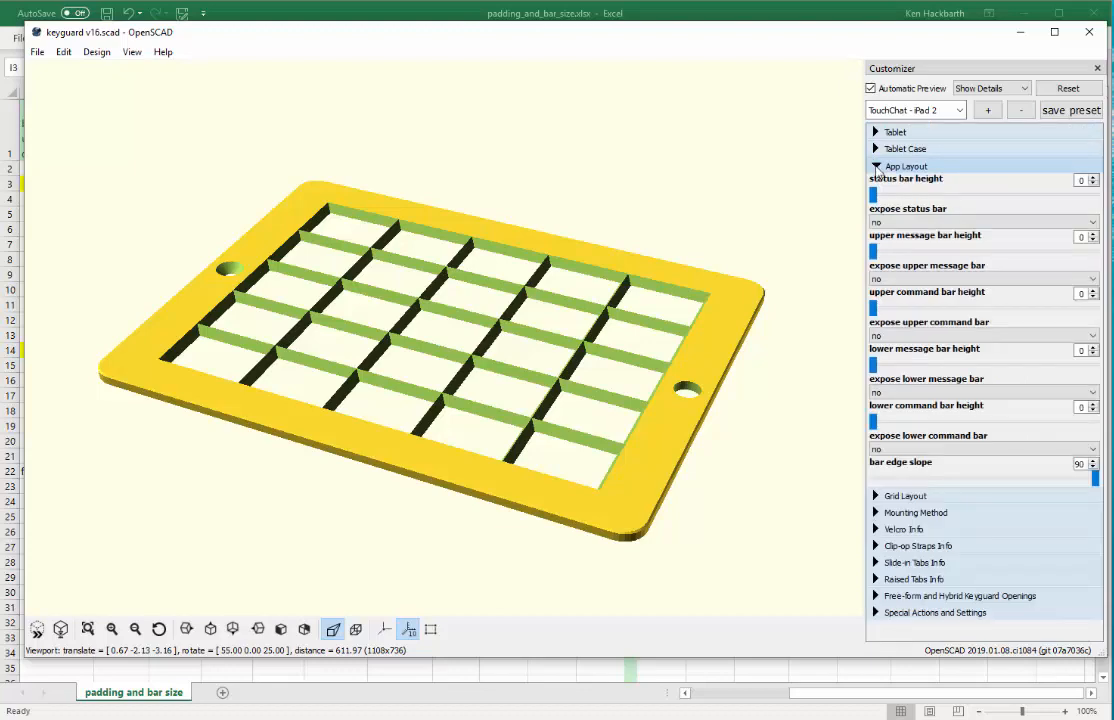
pyautogui.click(549, 12)
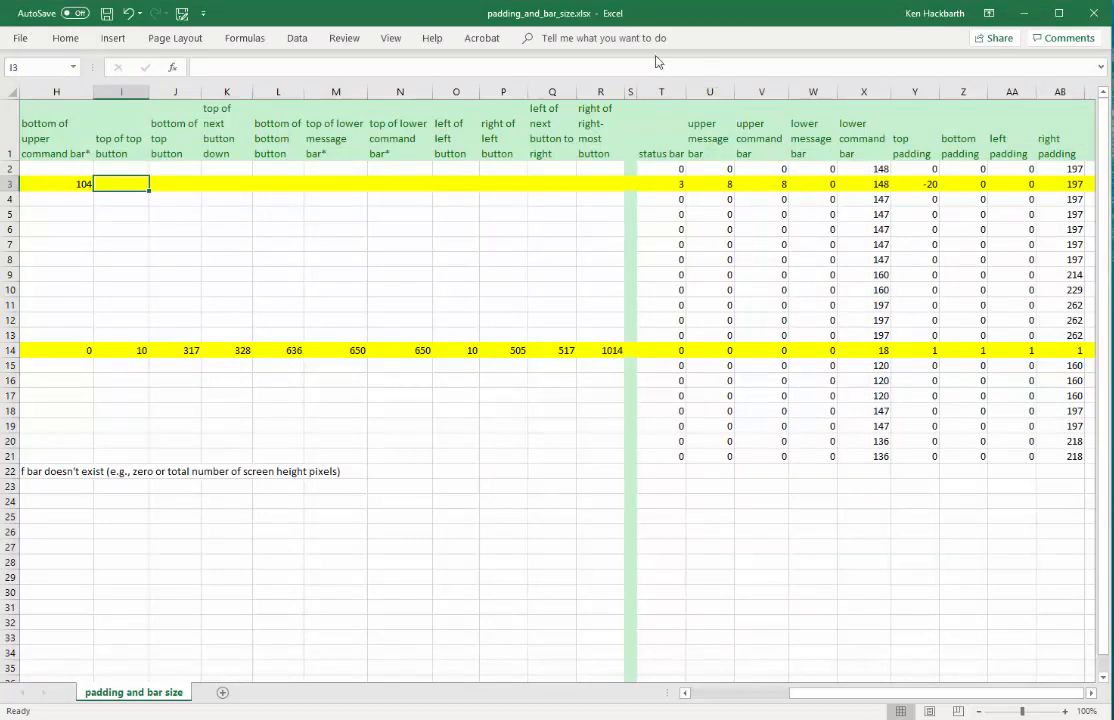
pyautogui.moveTo(537, 719)
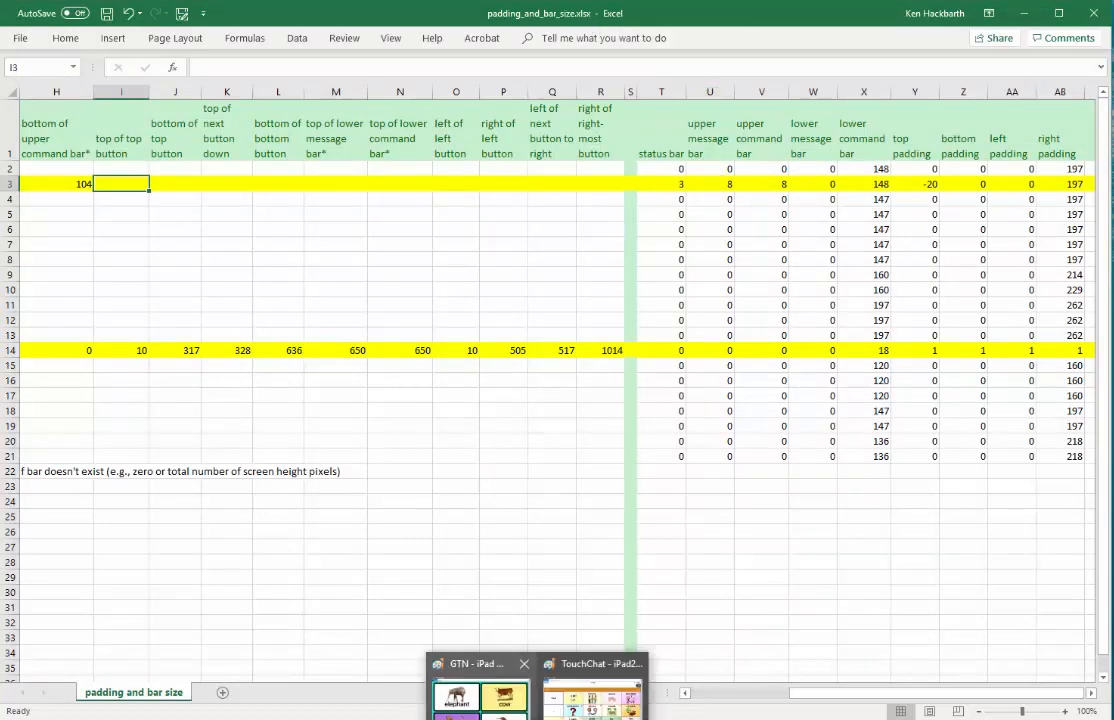
pyautogui.click(573, 712)
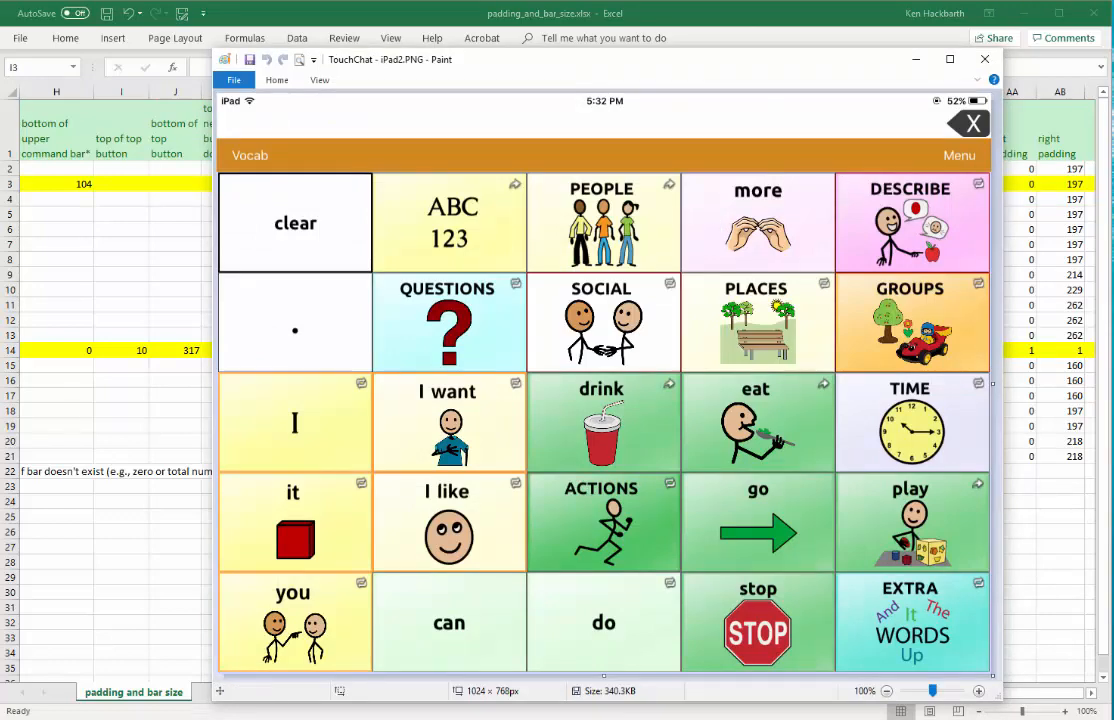
pyautogui.click(500, 702)
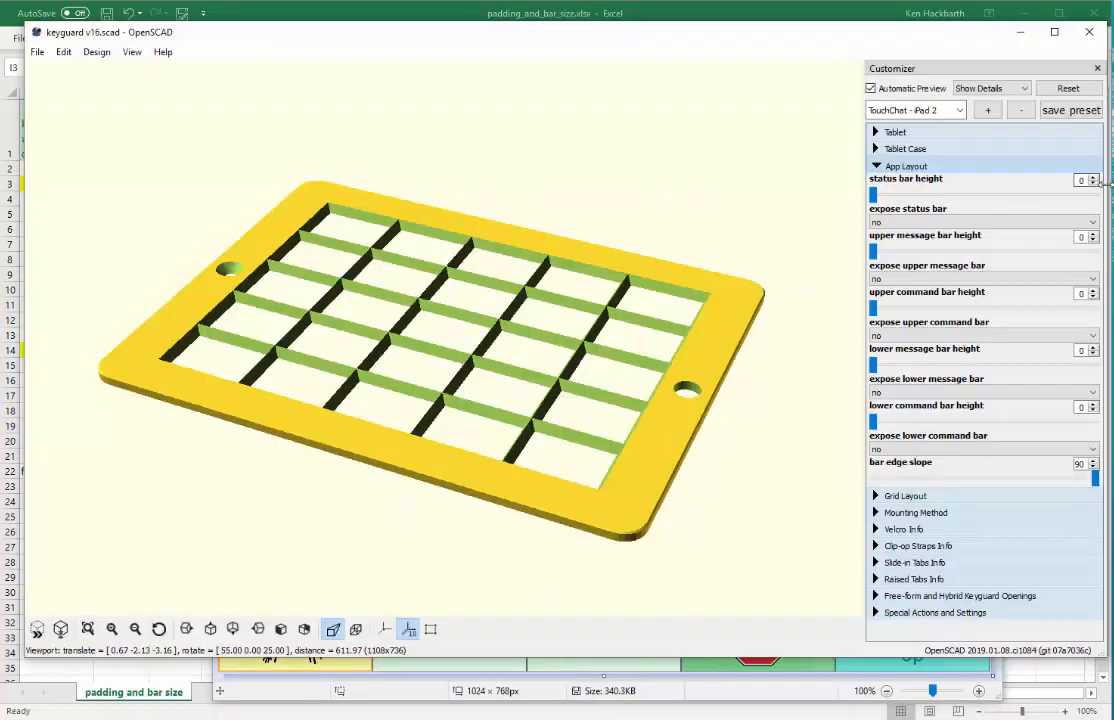
pyautogui.write('3')
# Set the keyguard's upper message bar height and upper command bar height to 8 each
pyautogui.doubleClick(1084, 238)
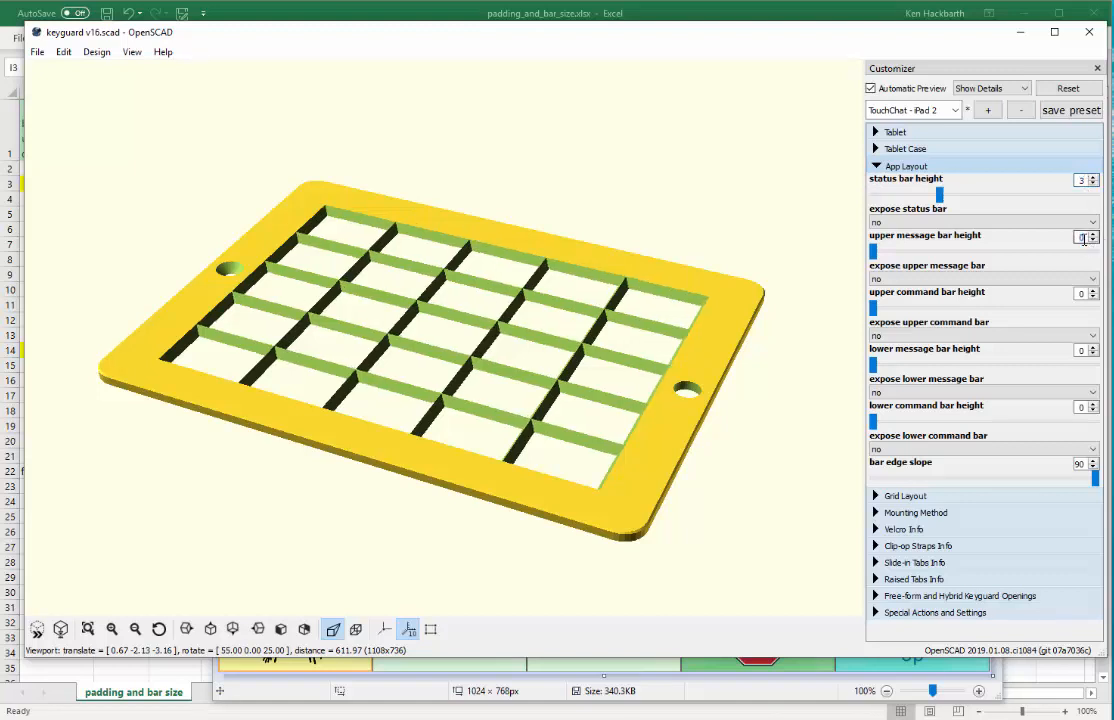
pyautogui.doubleClick(1082, 238)
pyautogui.write('8')
pyautogui.doubleClick(1082, 294)
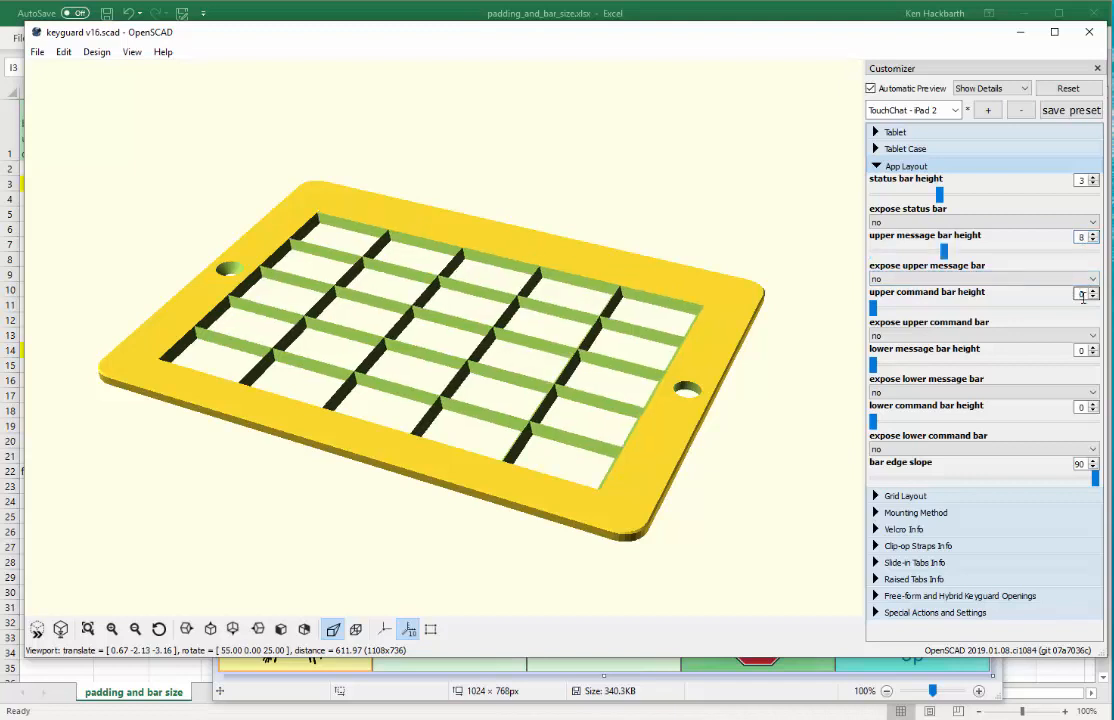
pyautogui.write('10')
pyautogui.doubleClick(1079, 295)
pyautogui.write('8')
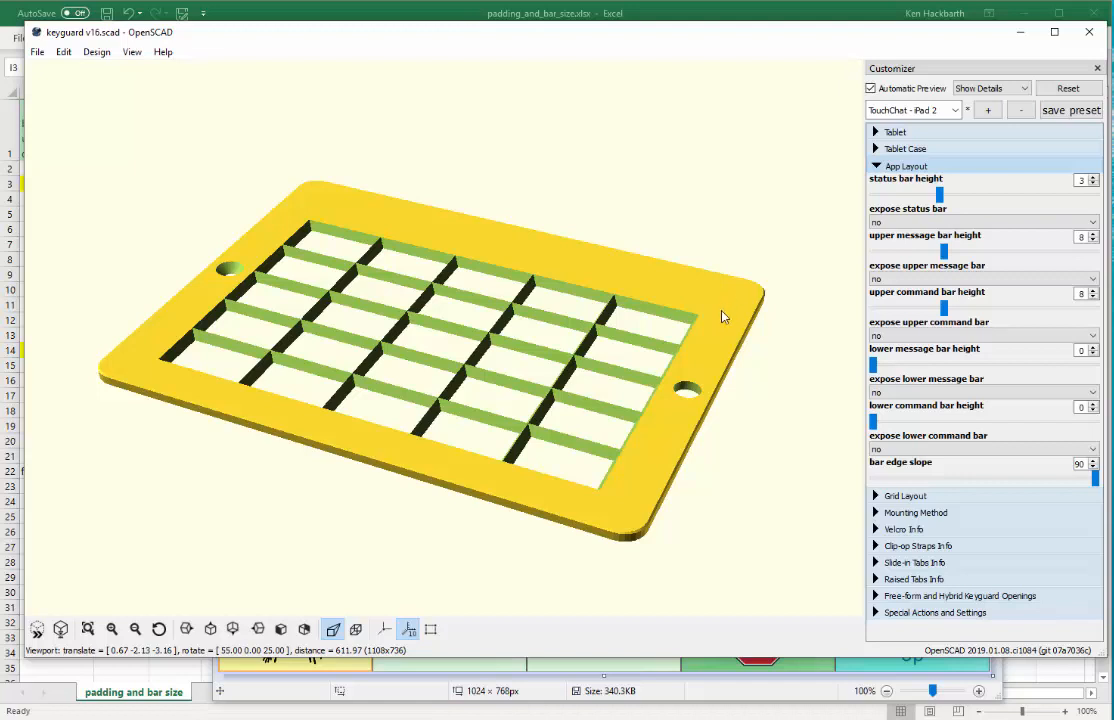
# Set the keyguard to expose the upper message bar, close the App Layout settings and return to Excel
pyautogui.click(942, 223)
pyautogui.click(940, 244)
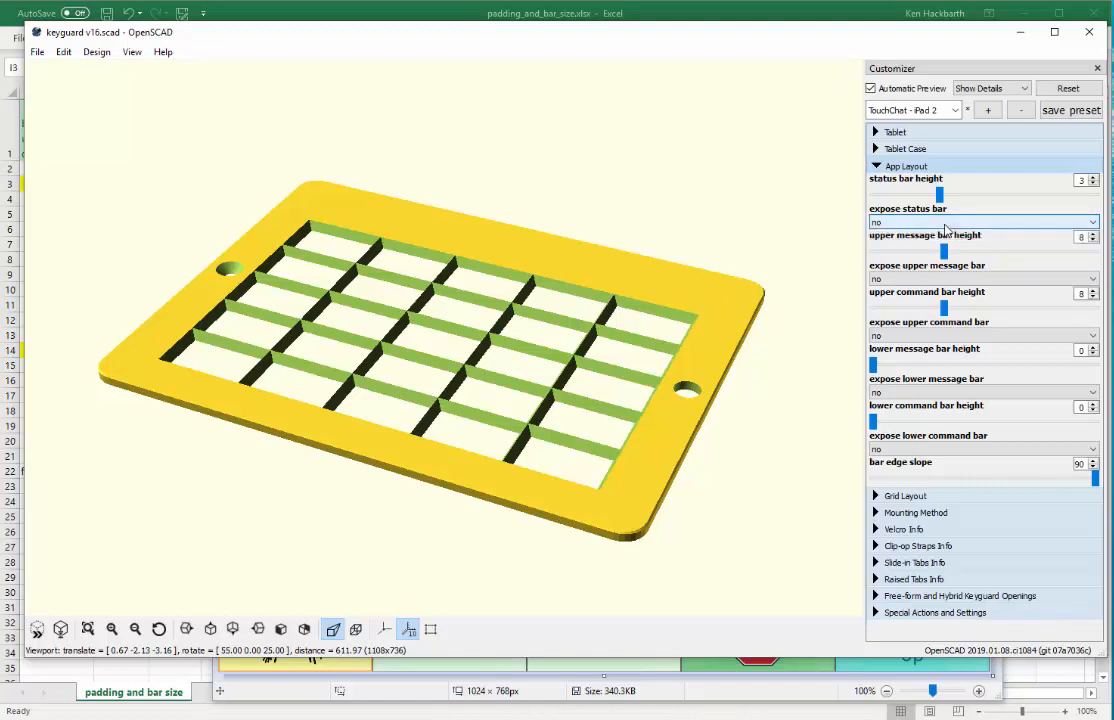
pyautogui.click(909, 280)
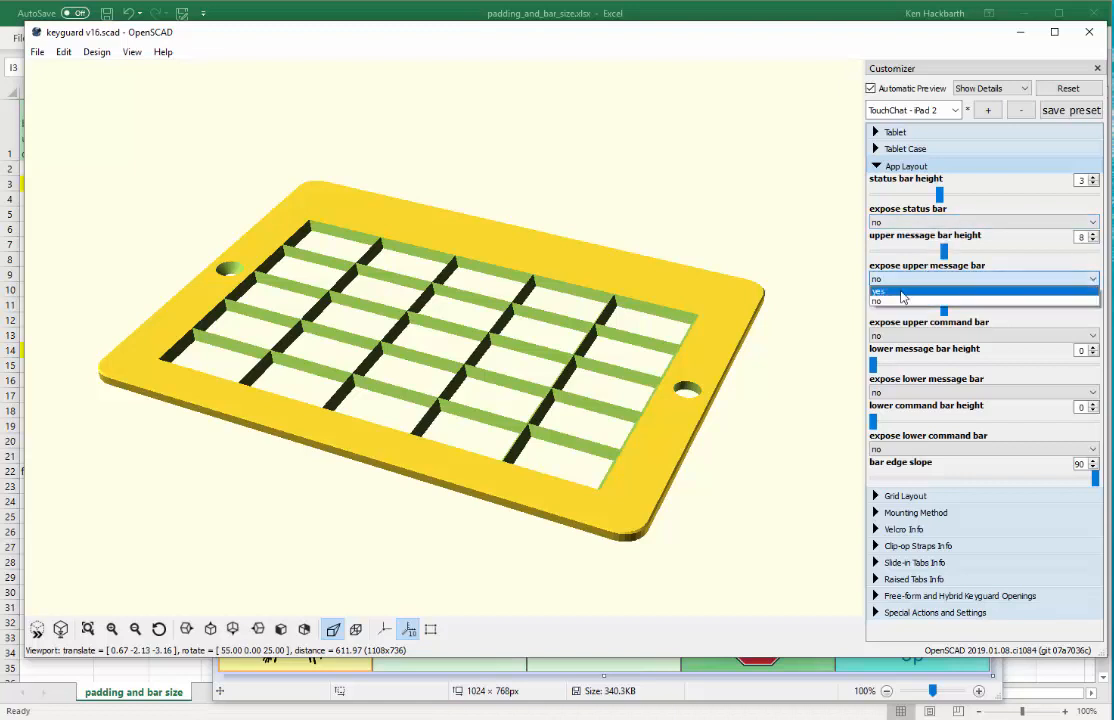
pyautogui.click(903, 291)
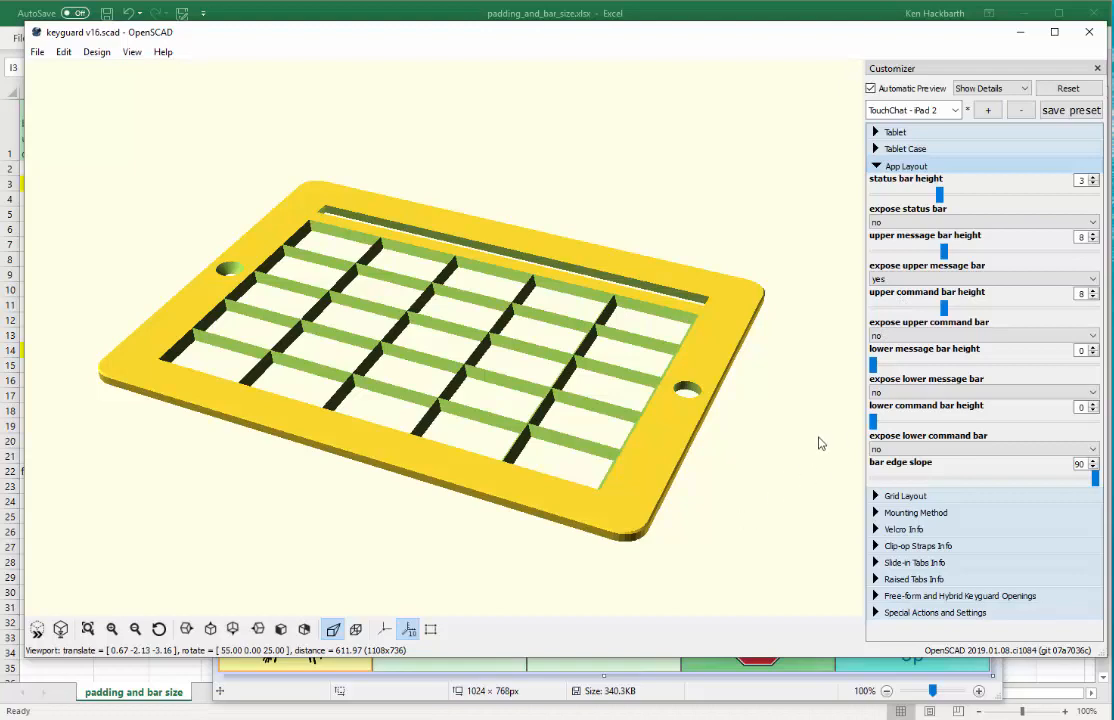
pyautogui.moveTo(820, 447); pyautogui.dragTo(811, 480)
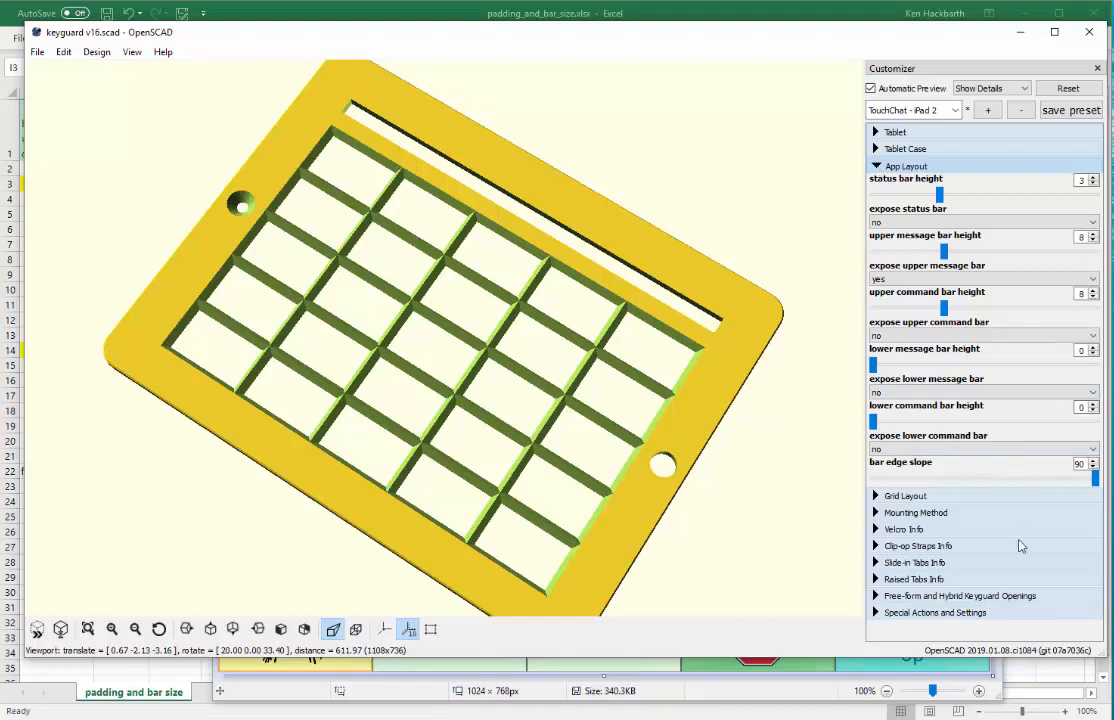
pyautogui.click(876, 166)
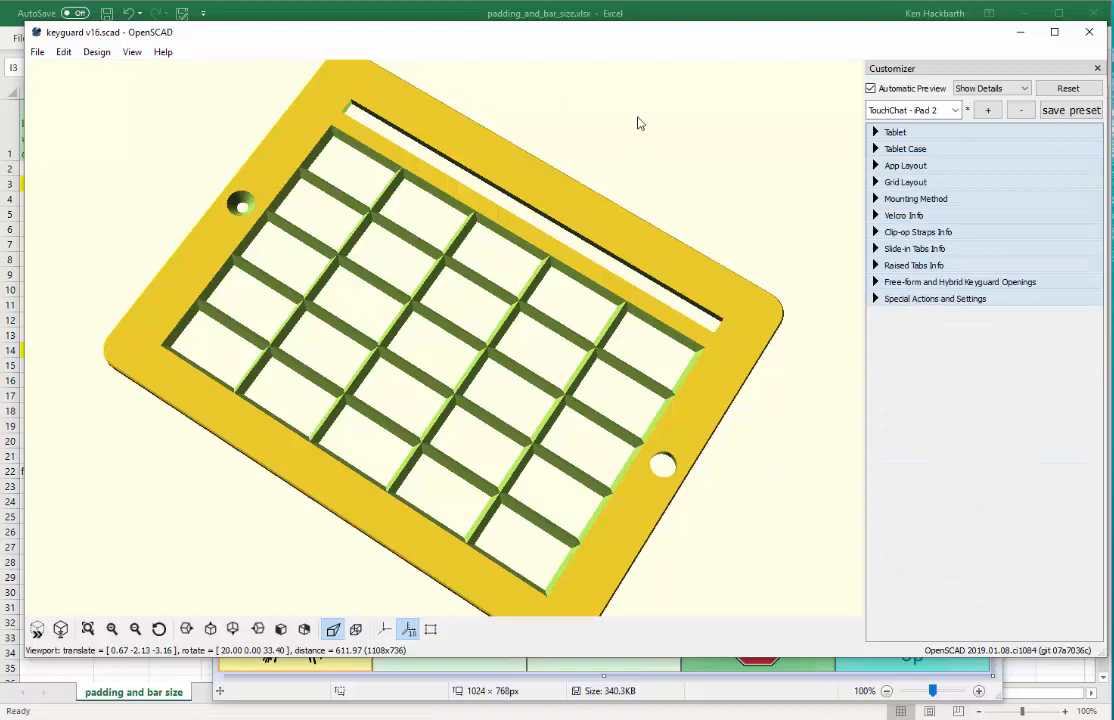
pyautogui.click(565, 14)
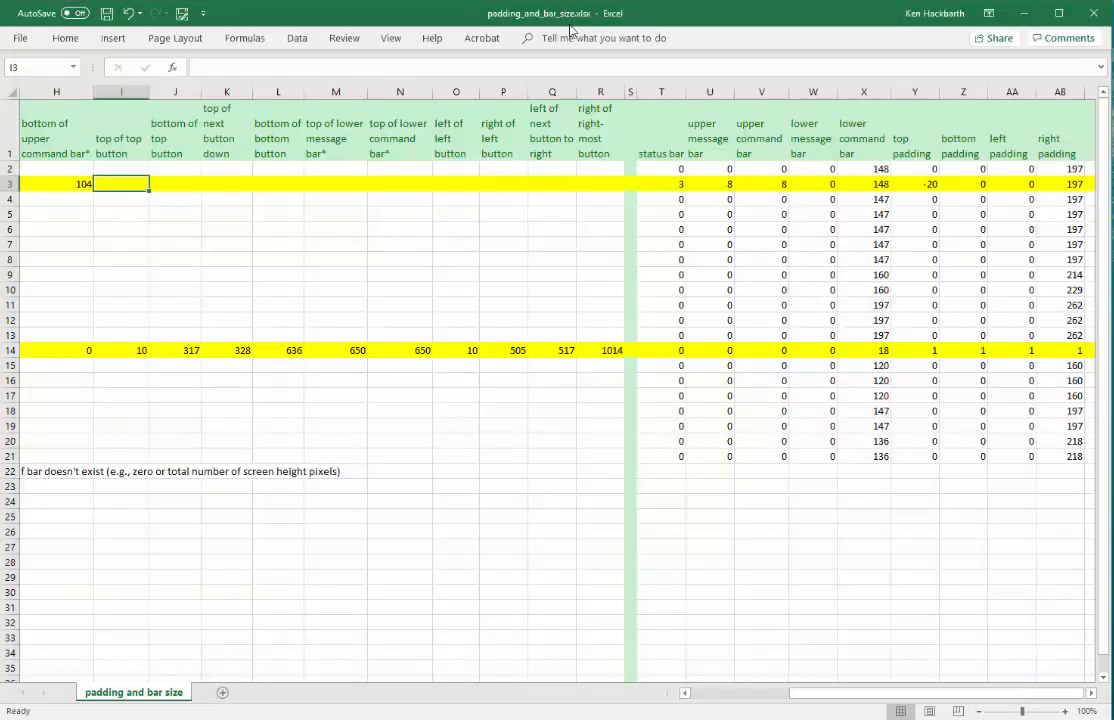